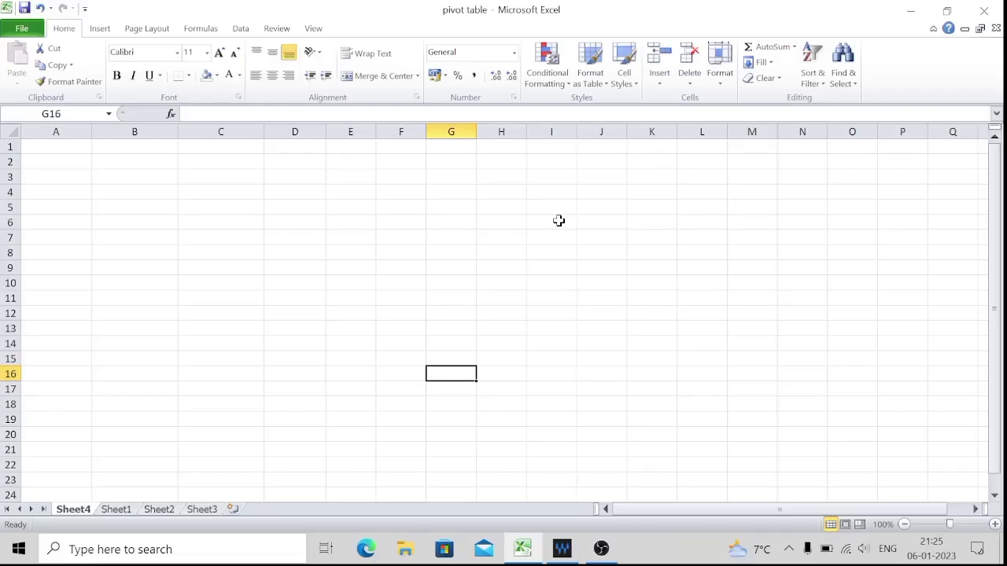
Step: Create a PivotTable on a new worksheet from the Sheet1 sales data in range A2:D18
left_click(115, 508)
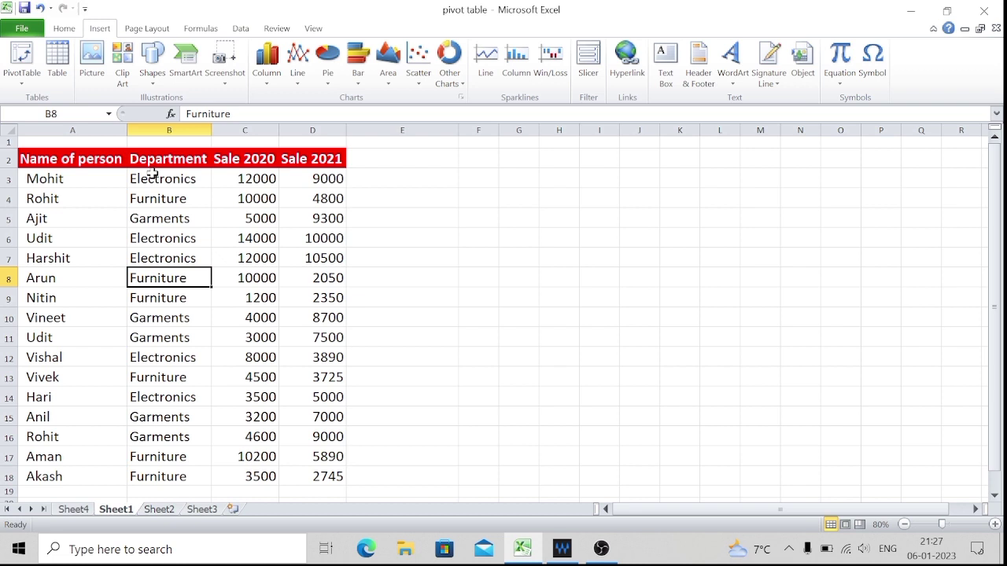
left_click(159, 257)
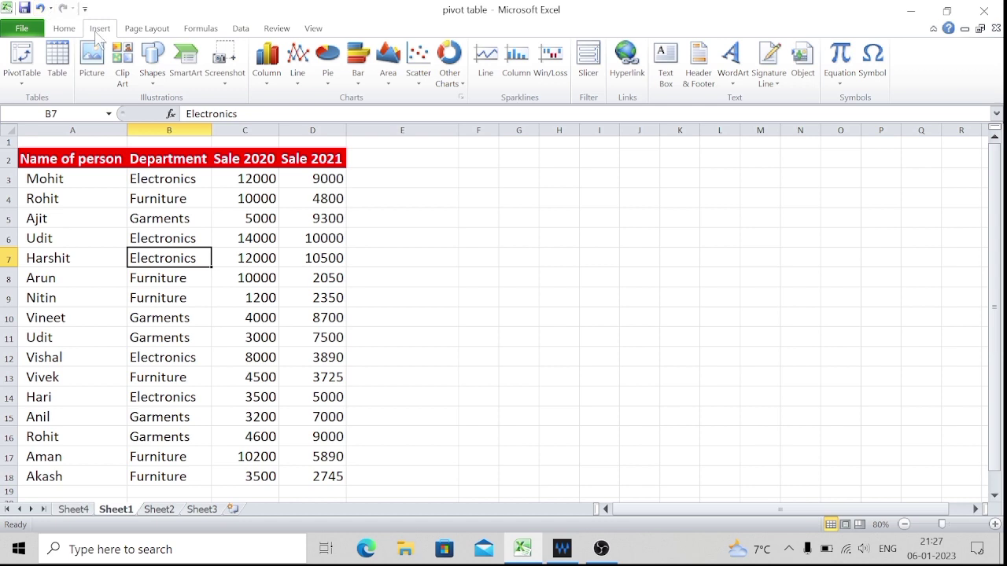
left_click(24, 88)
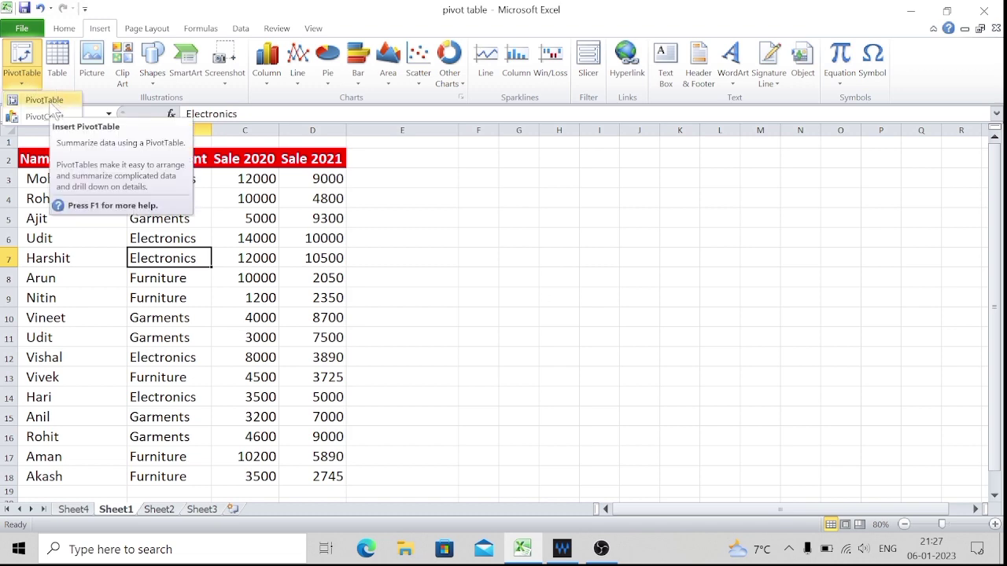
left_click(52, 104)
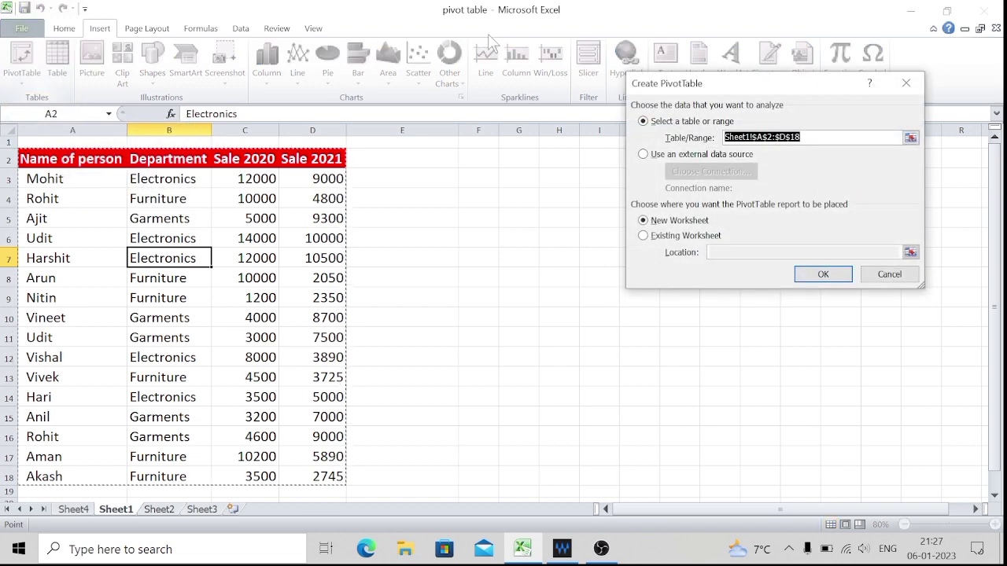
left_click_drag(756, 83, 616, 109)
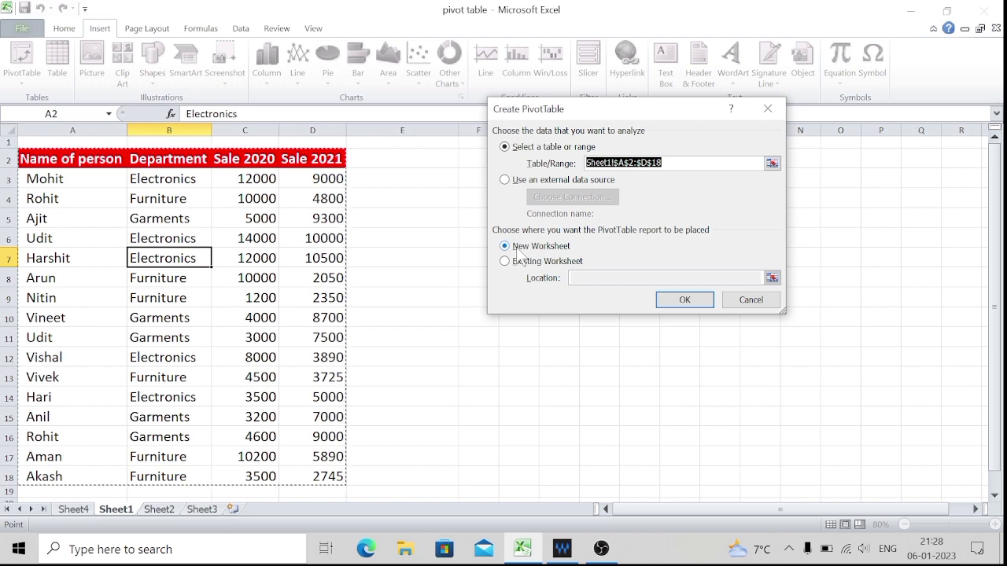
left_click(681, 300)
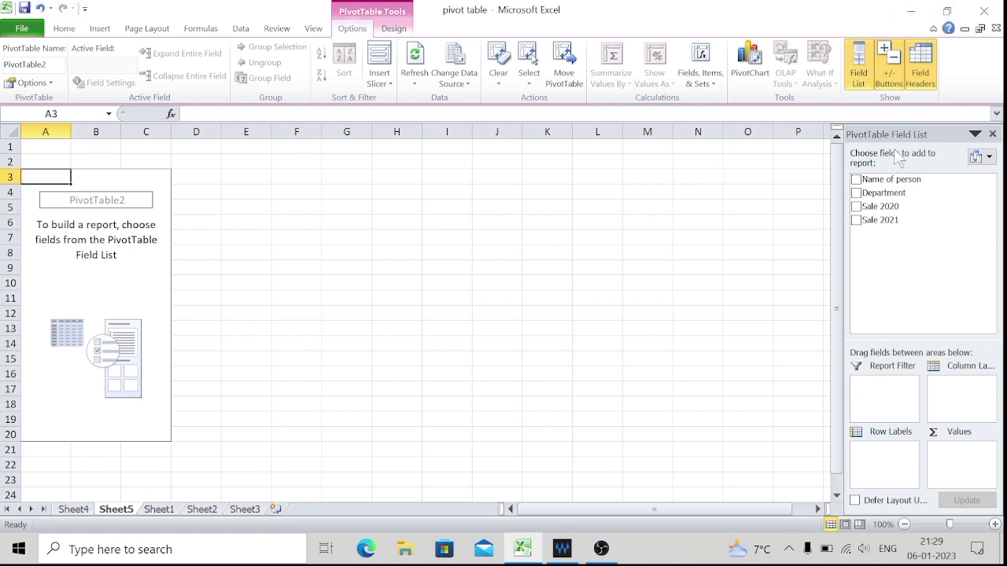
Step: Try Department and Name of person as row labels in the PivotTable, and clear both fields again
left_click(856, 194)
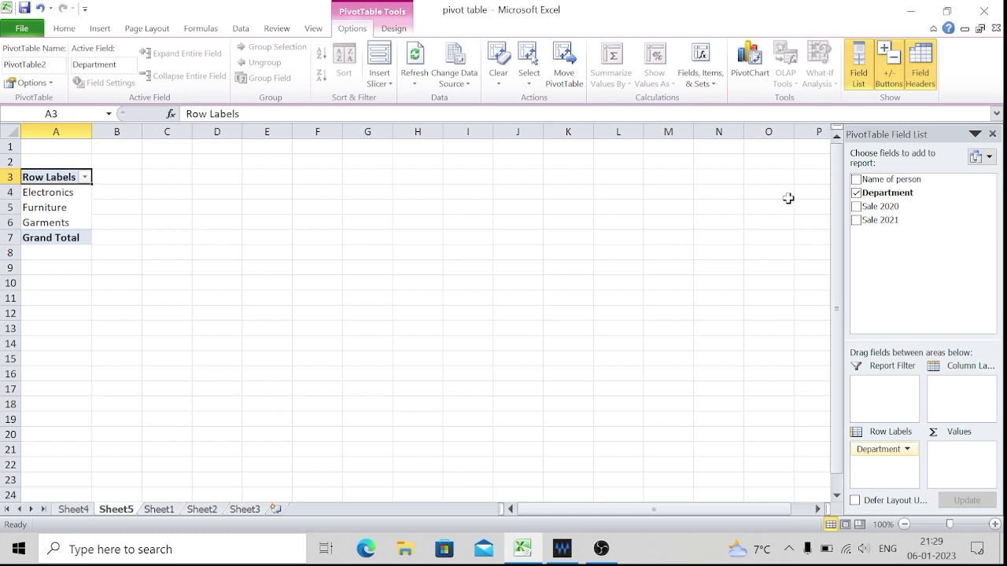
left_click(856, 180)
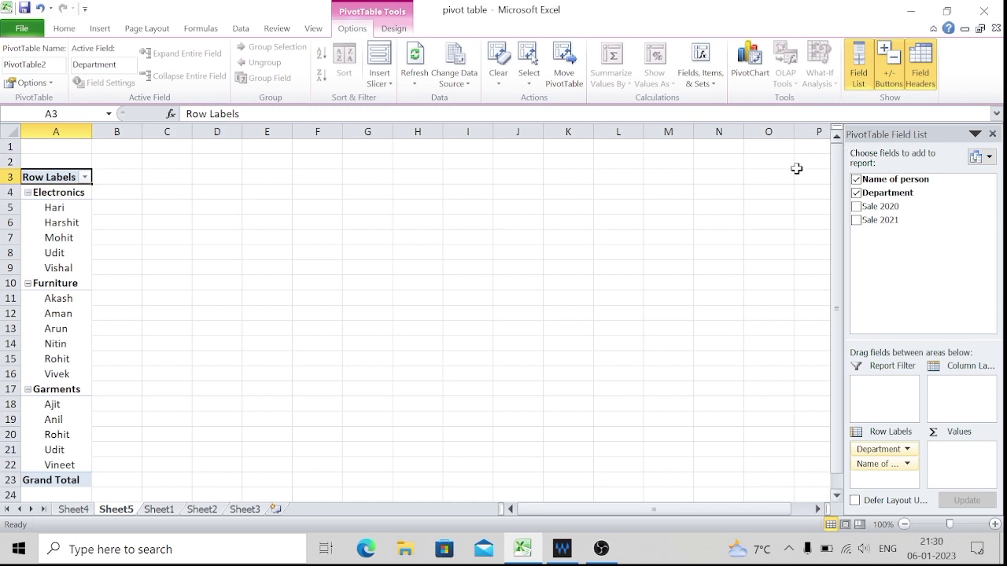
left_click(856, 193)
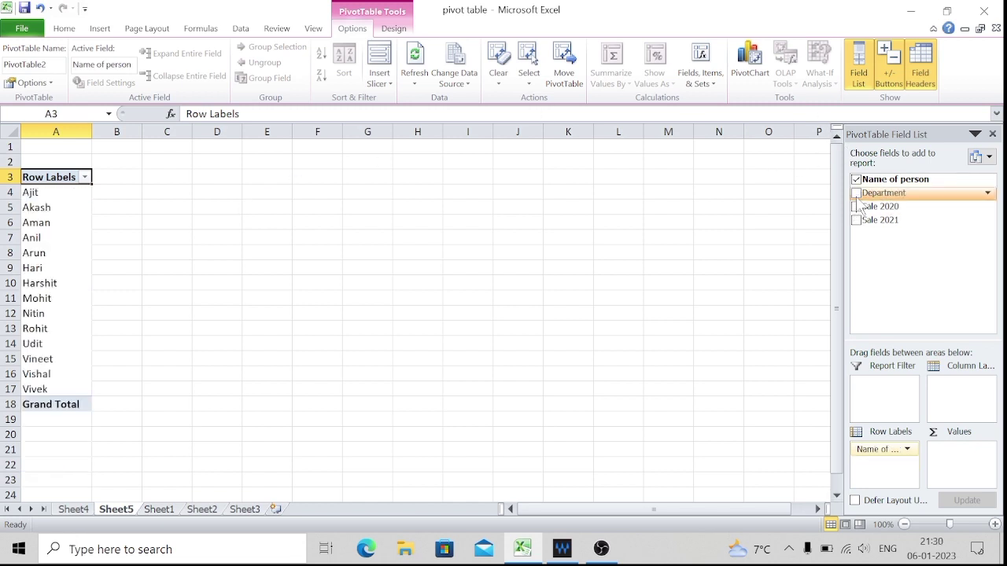
left_click(856, 180)
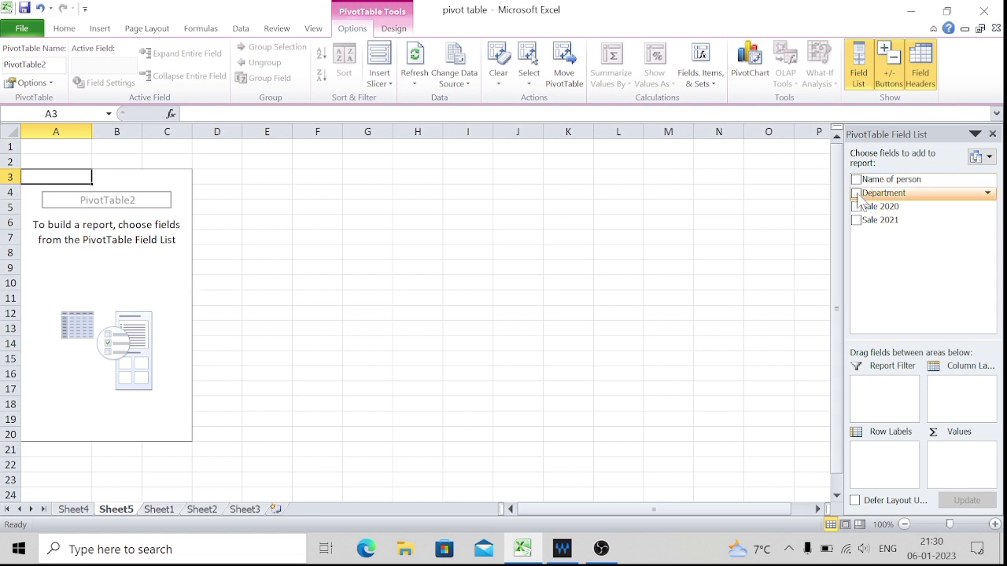
Step: Summarize Sale 2020 and Sale 2021 by Department in the PivotTable
left_click(856, 194)
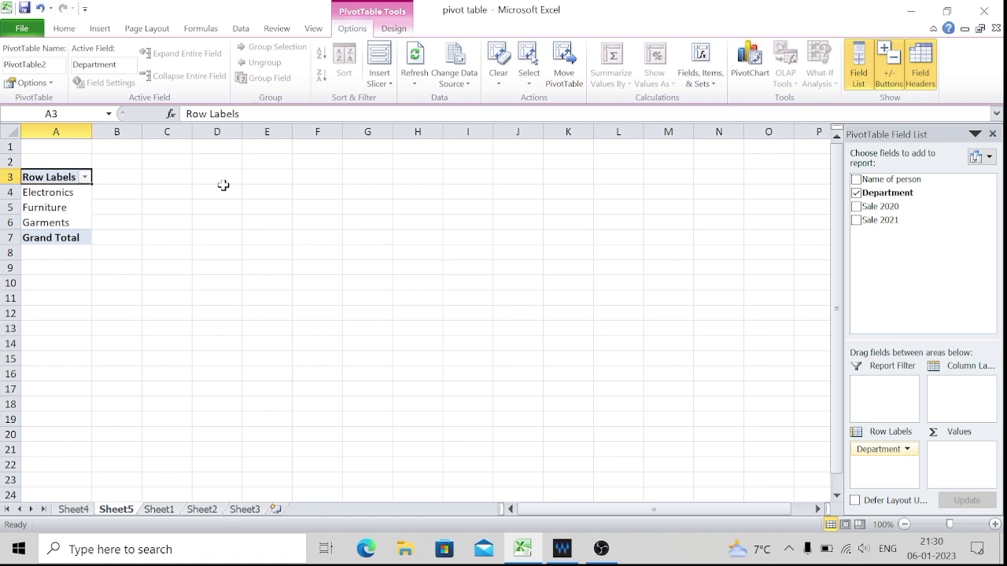
left_click(857, 209)
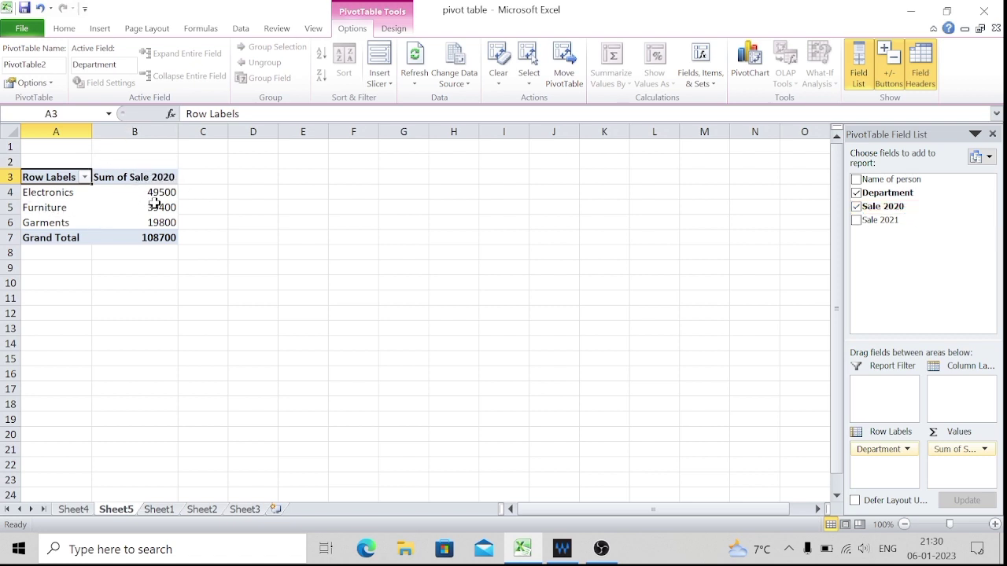
mouse_move(166, 205)
left_click(857, 220)
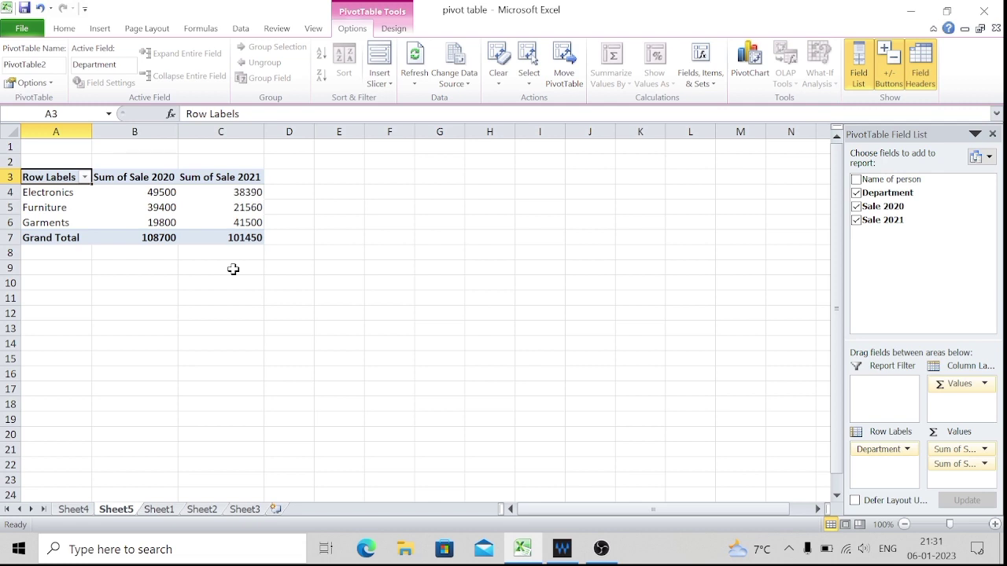
Step: Remove Sale 2020, Department and Sale 2021 from the PivotTable to leave the report empty
left_click(856, 206)
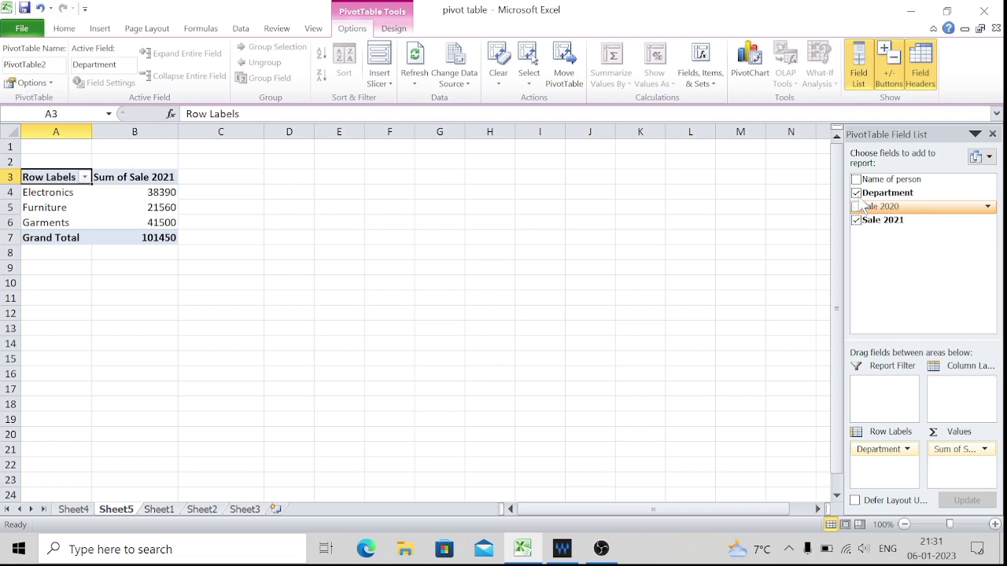
left_click(856, 193)
left_click(856, 220)
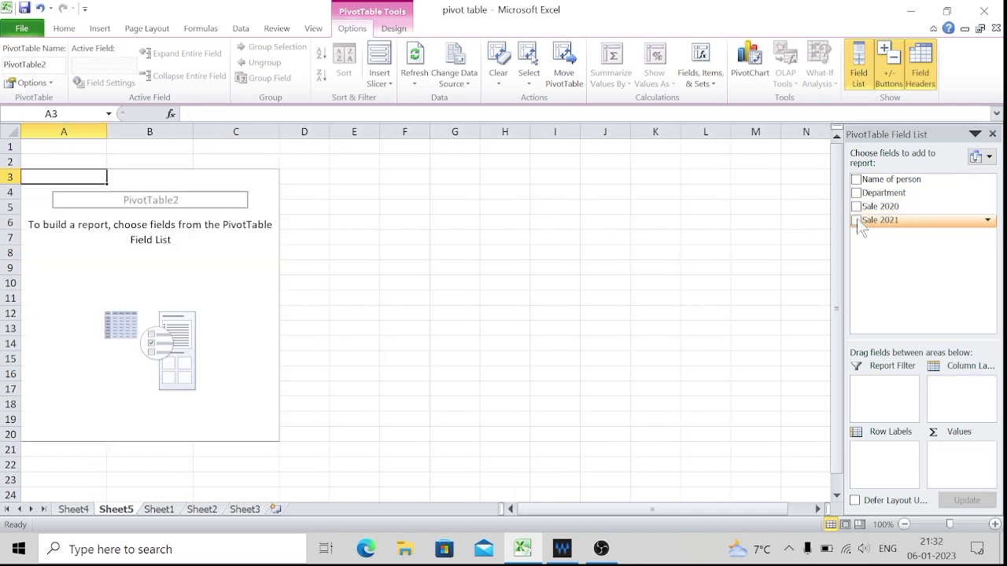
Step: Use Name of person as the row labels and sum Sale 2020 and Sale 2021 for each person
left_click(856, 180)
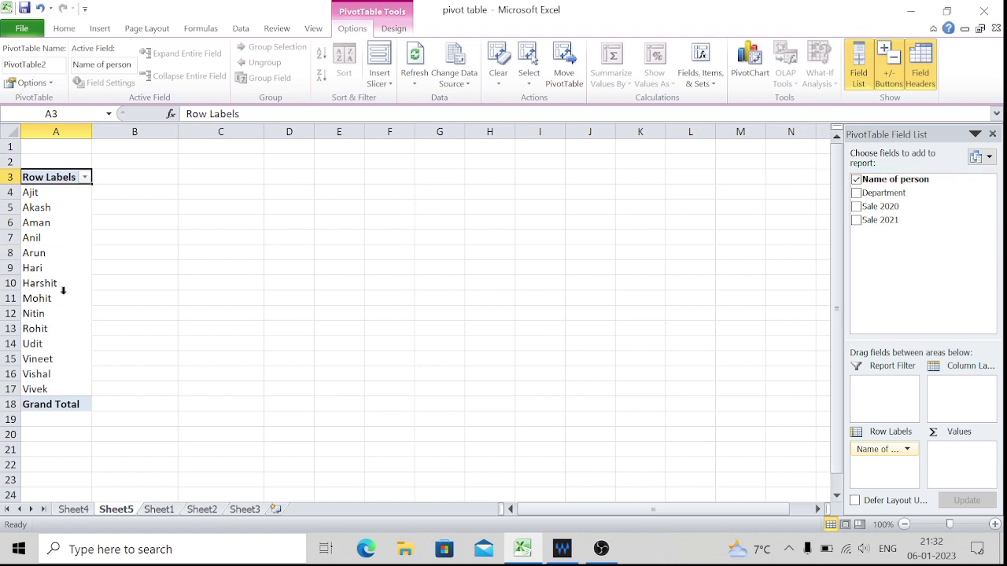
left_click(857, 206)
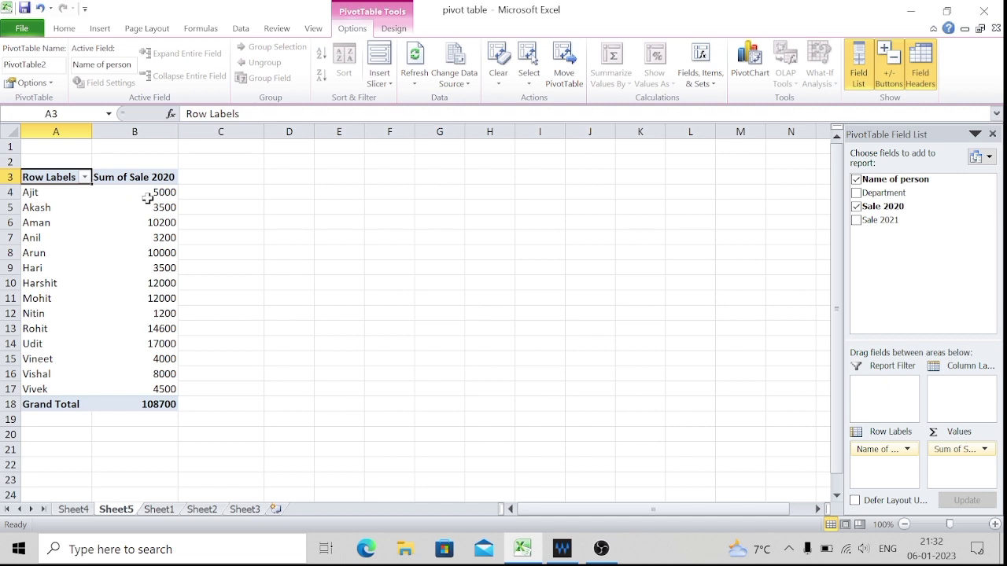
mouse_move(148, 198)
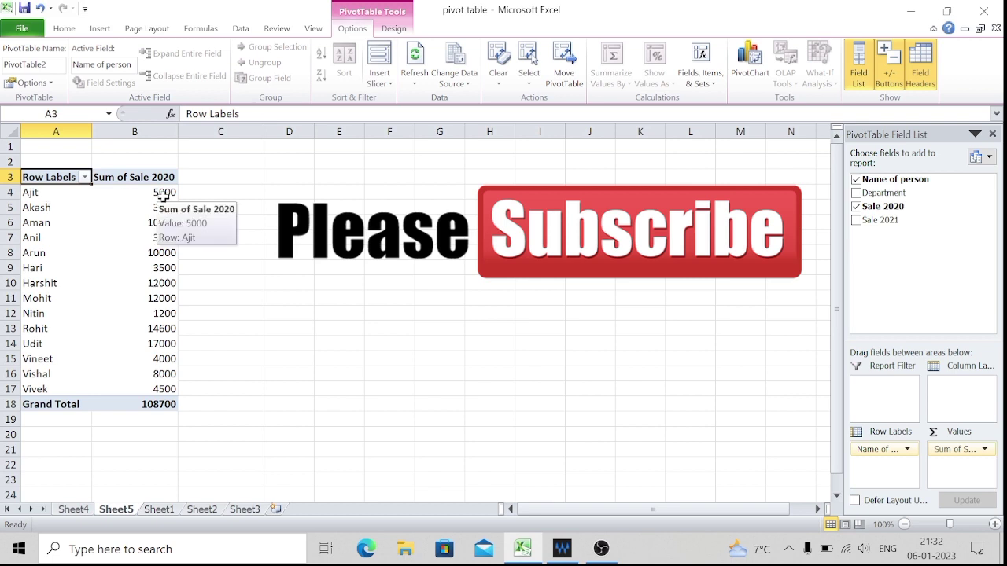
mouse_move(162, 387)
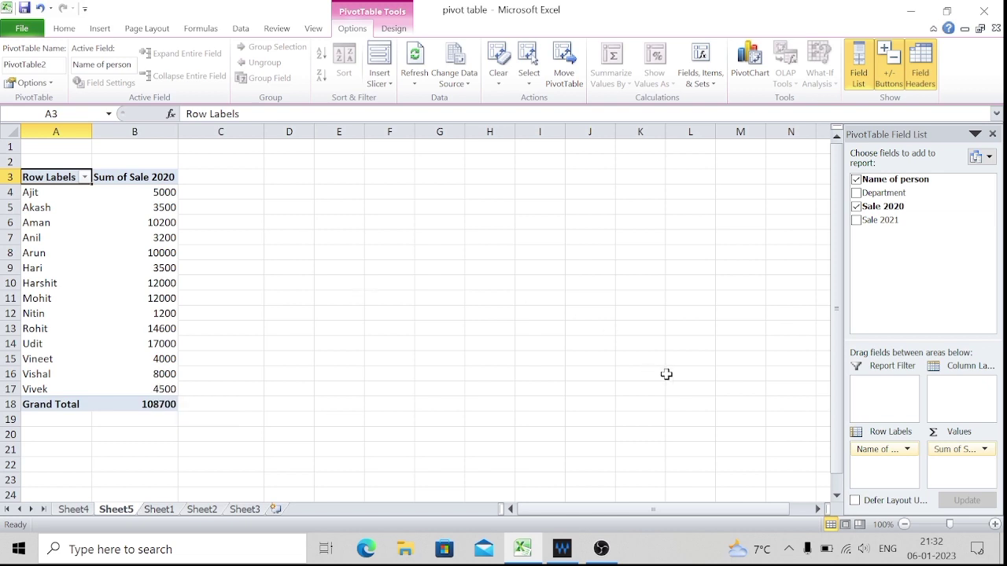
left_click(856, 220)
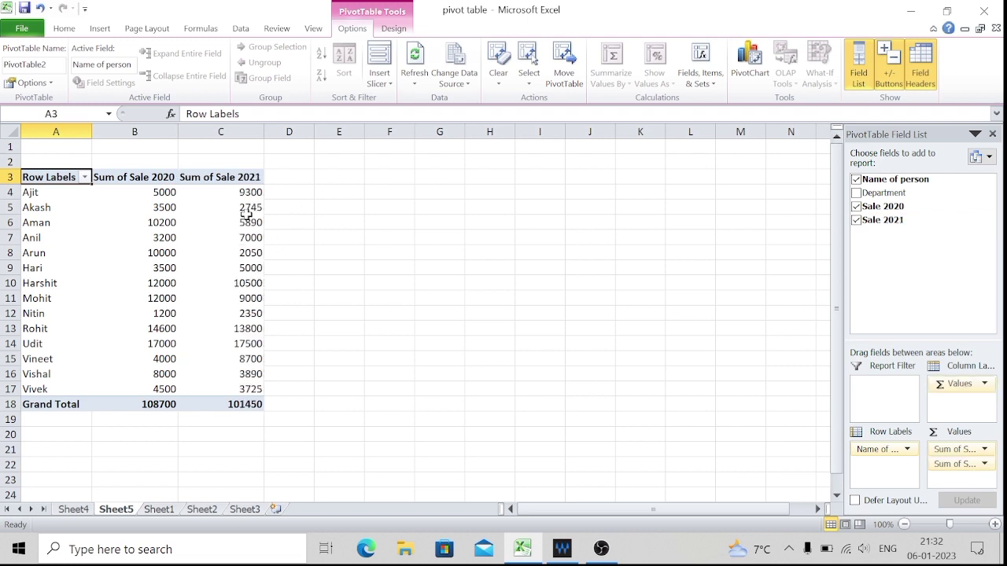
mouse_move(247, 214)
Step: Add Department as a second row label beneath each person and review the sales by department
left_click(856, 193)
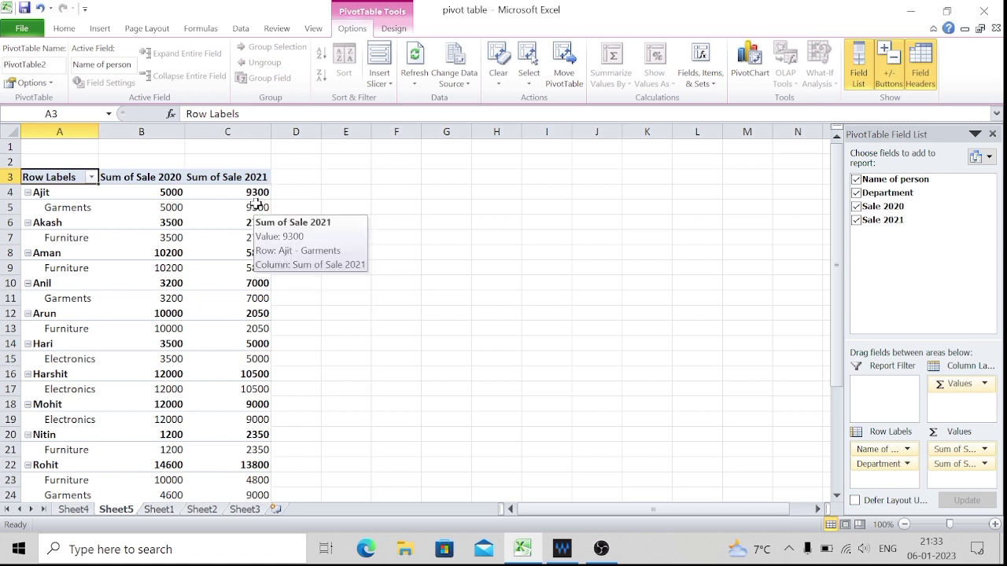
scroll(155, 311, "down", 2)
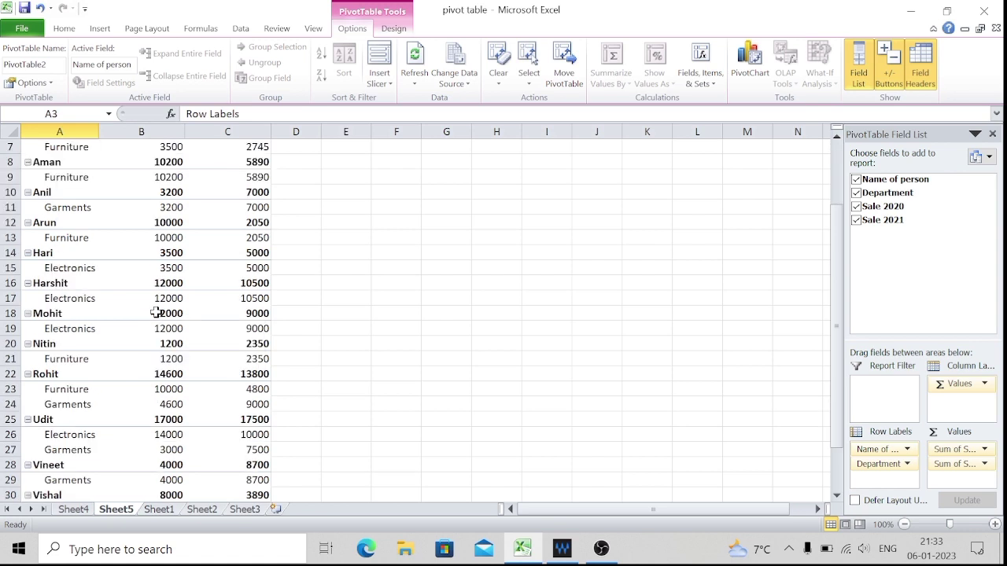
mouse_move(155, 313)
mouse_move(63, 391)
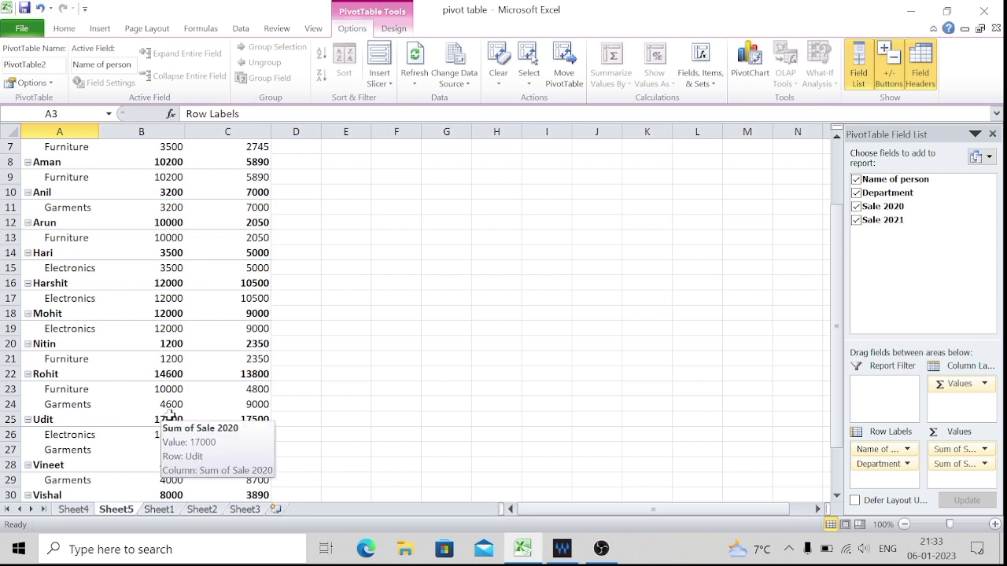
mouse_move(169, 374)
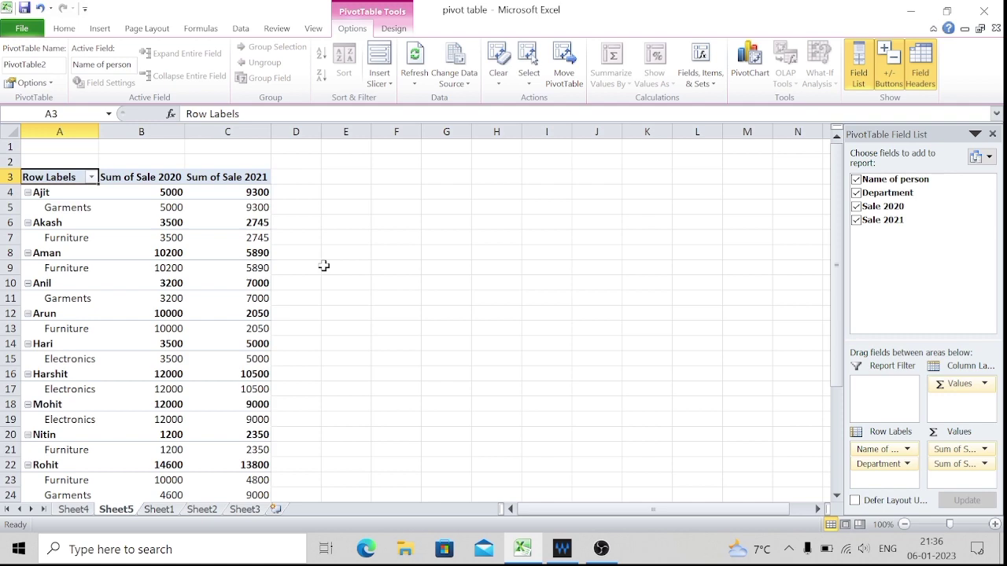
Step: Change the department in cell B3 of the Sheet1 source data to Furniture
left_click(160, 510)
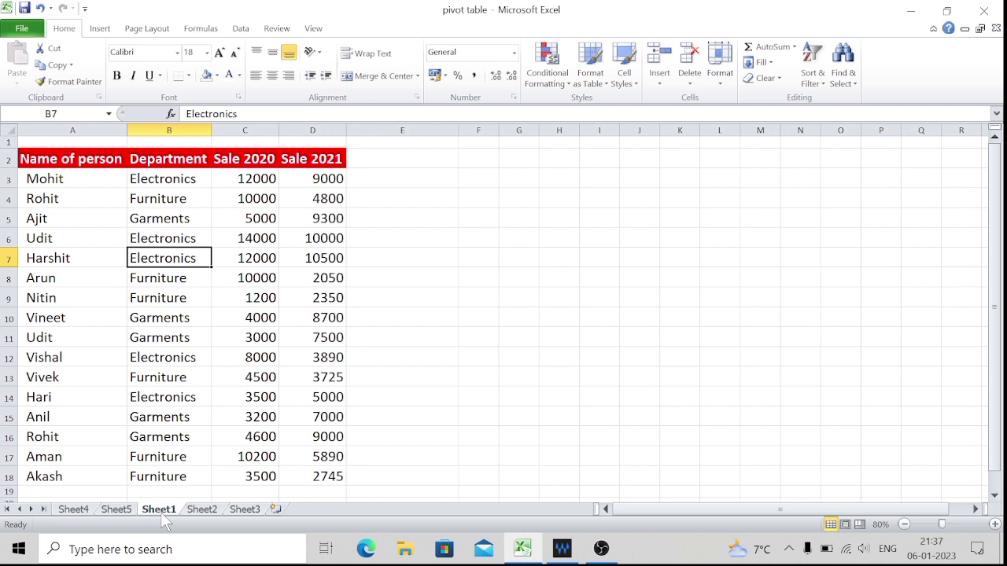
left_click(180, 180)
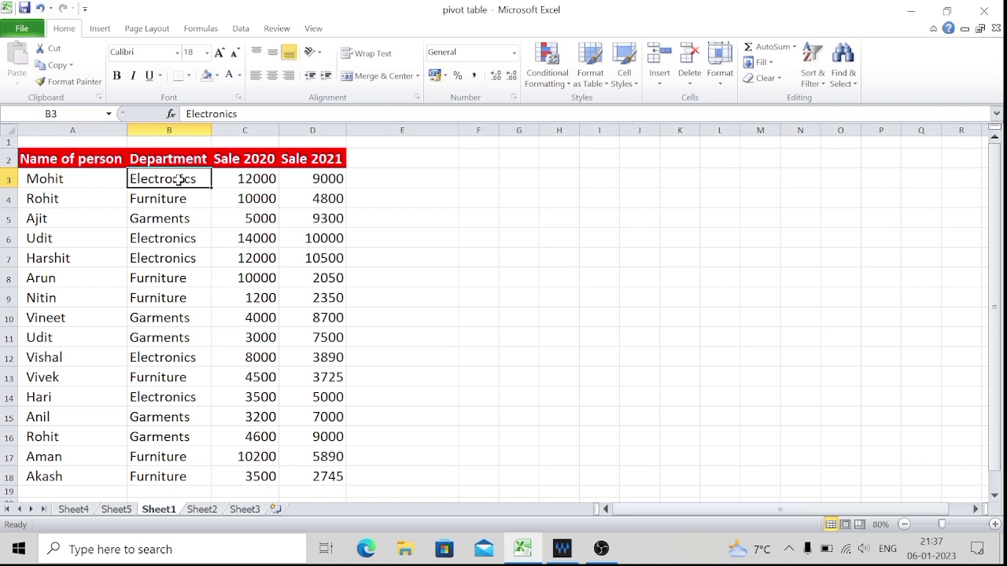
type("Furniture")
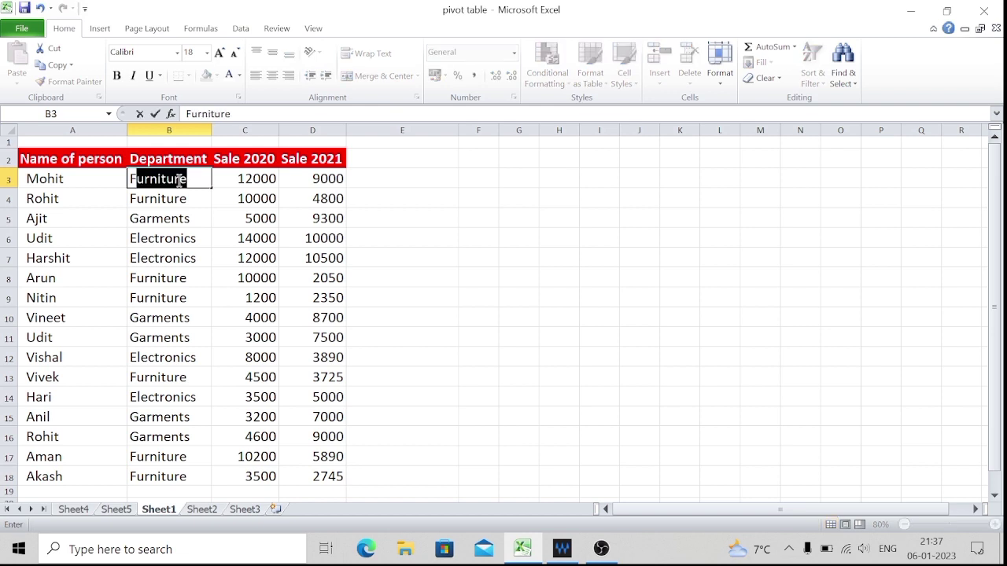
key("Tab")
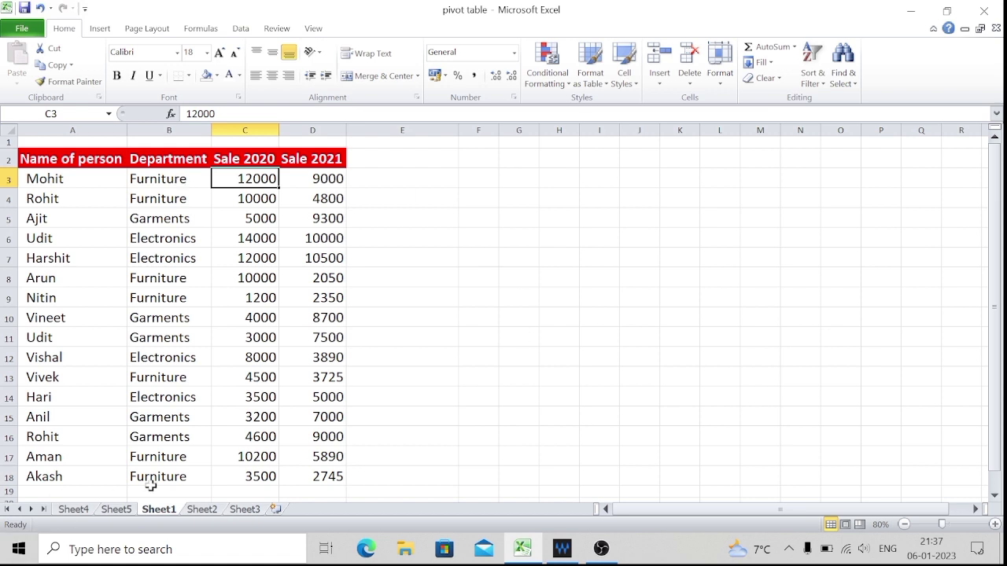
Step: Compare the PivotTable on Sheet5 with the edited department entry in the Sheet1 source data
left_click(118, 510)
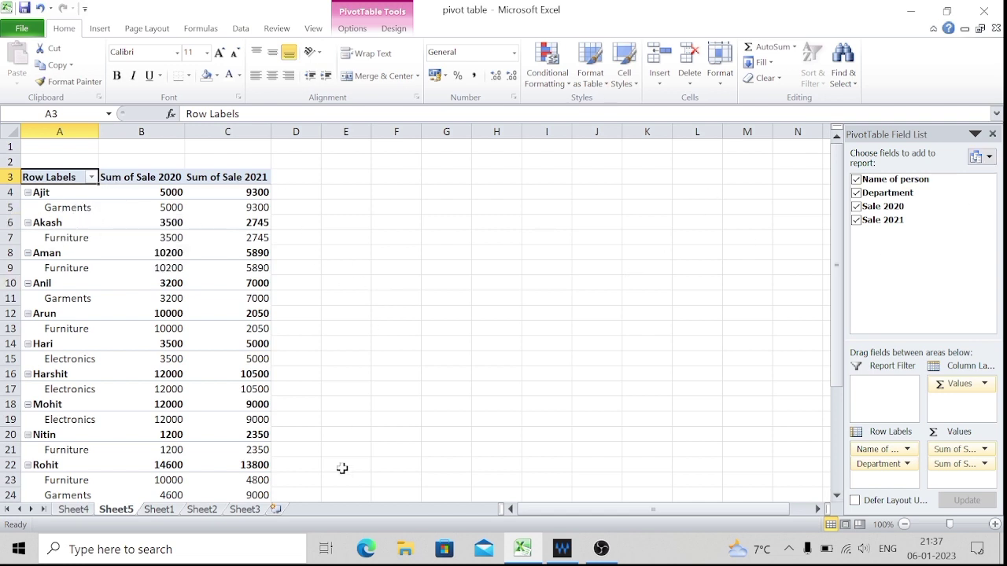
left_click(159, 510)
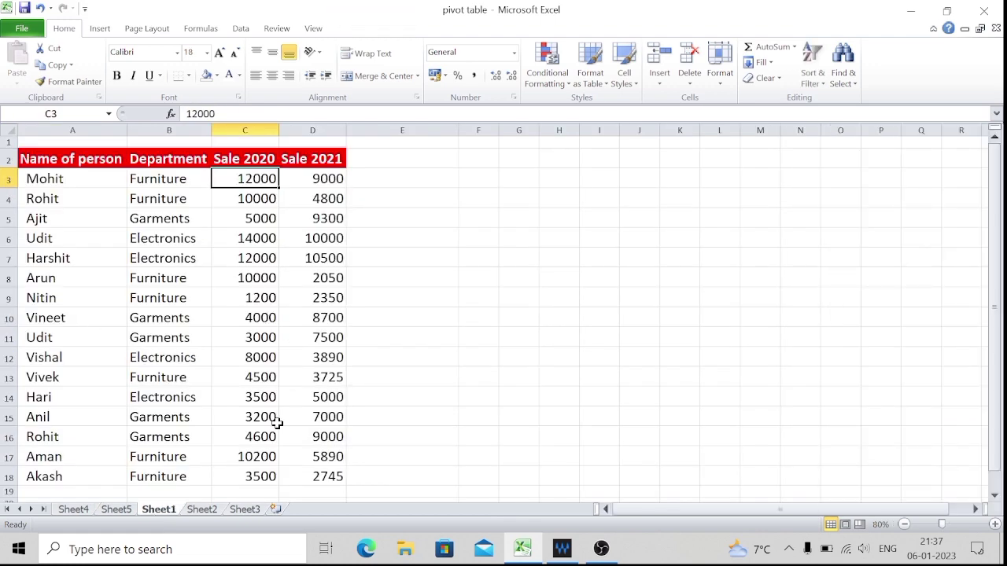
left_click(115, 509)
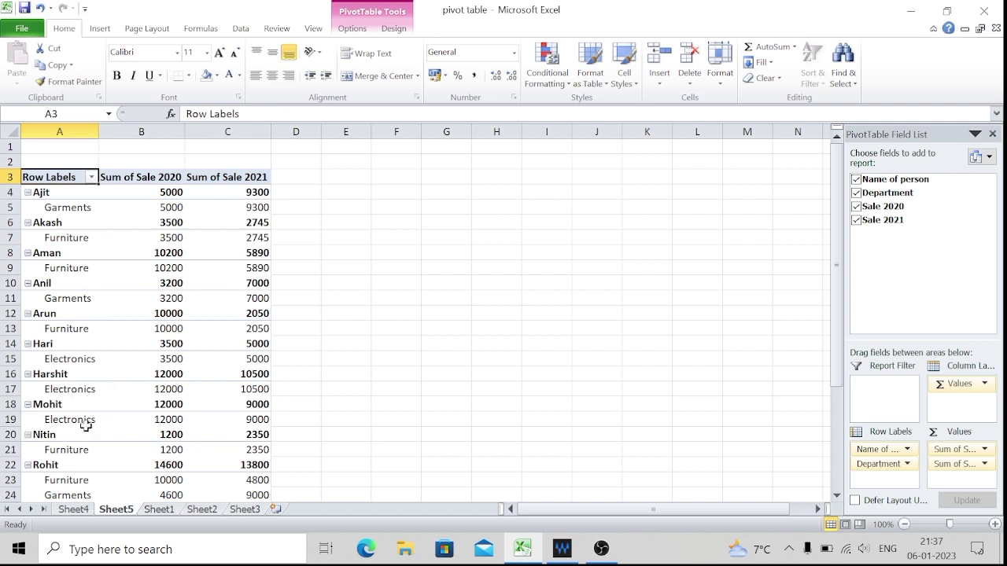
left_click(158, 512)
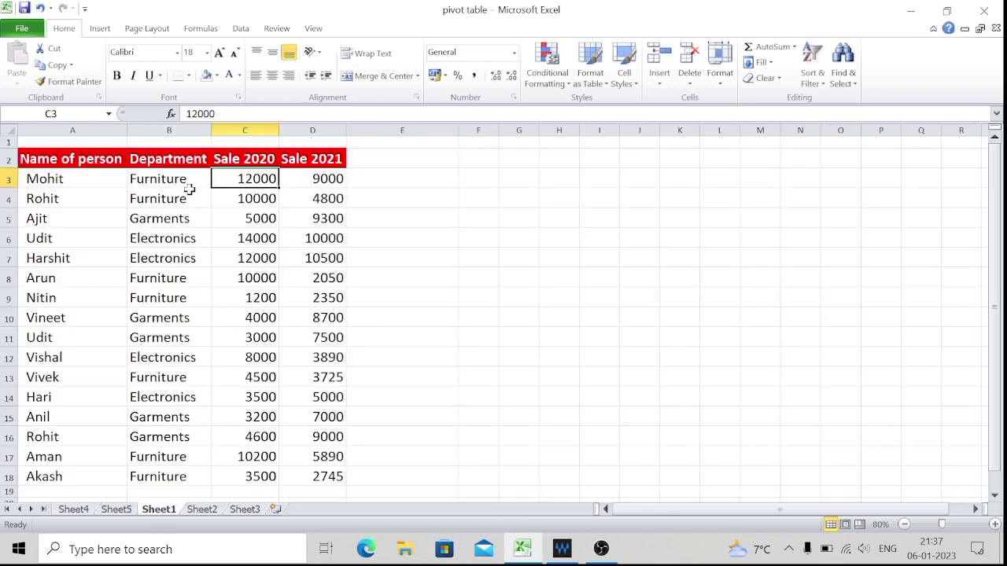
Step: Refresh all PivotTable data on Sheet5 so it picks up the edited department entry from the source table
key("ctrl+Page_Up")
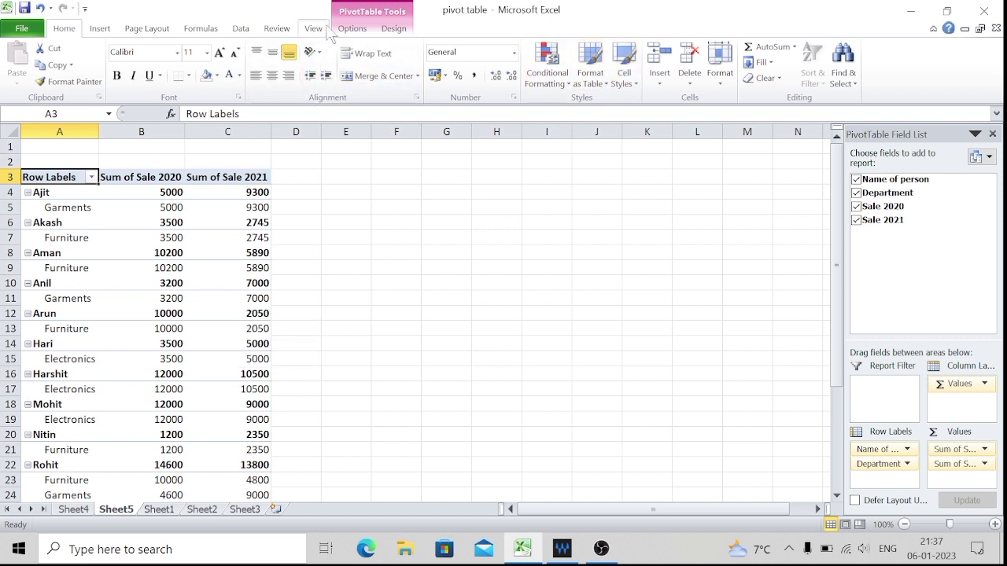
left_click(352, 30)
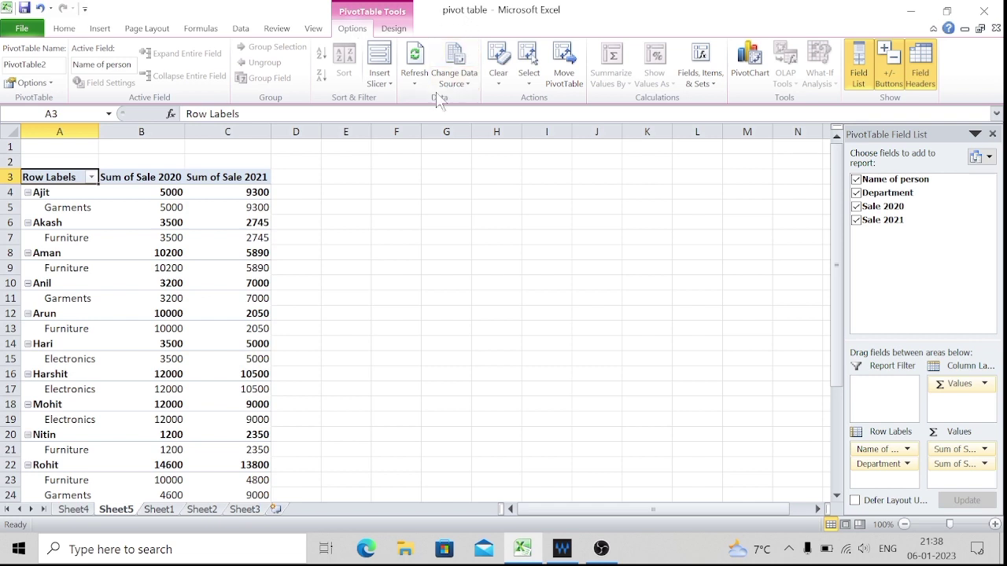
left_click(409, 89)
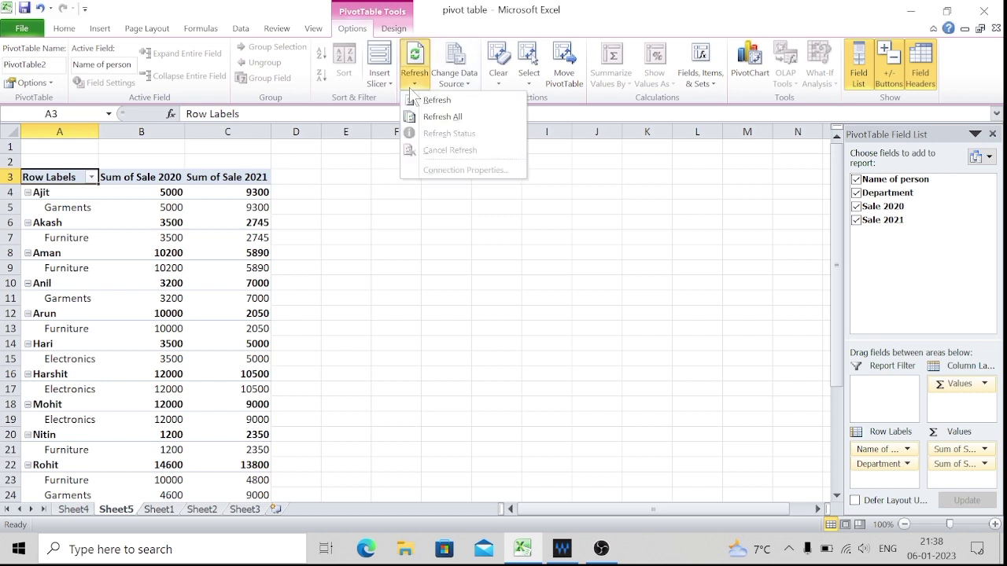
left_click(453, 118)
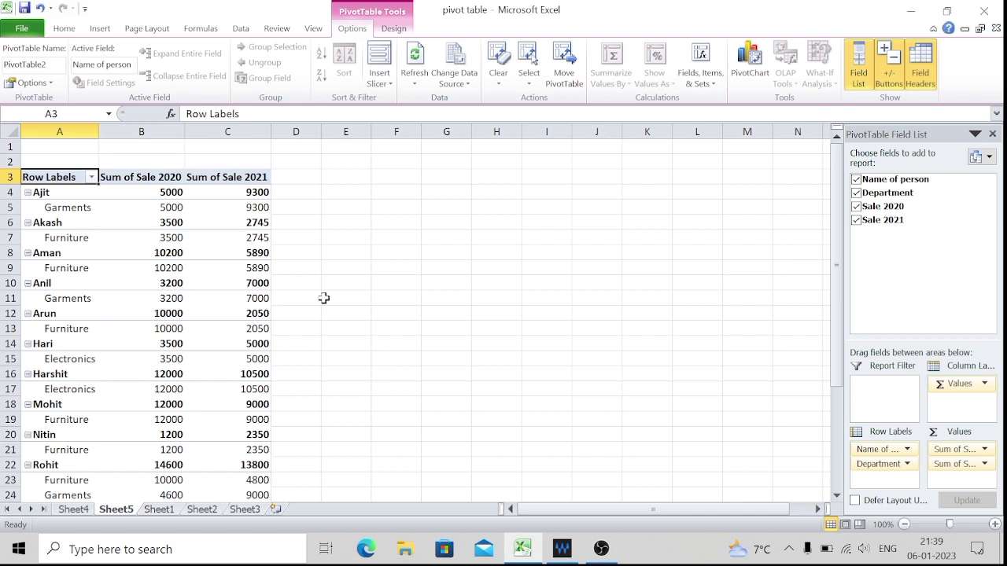
Step: Add the column header "Sale 2020+2021" in cell E2 of the Sheet1 source data
left_click(159, 509)
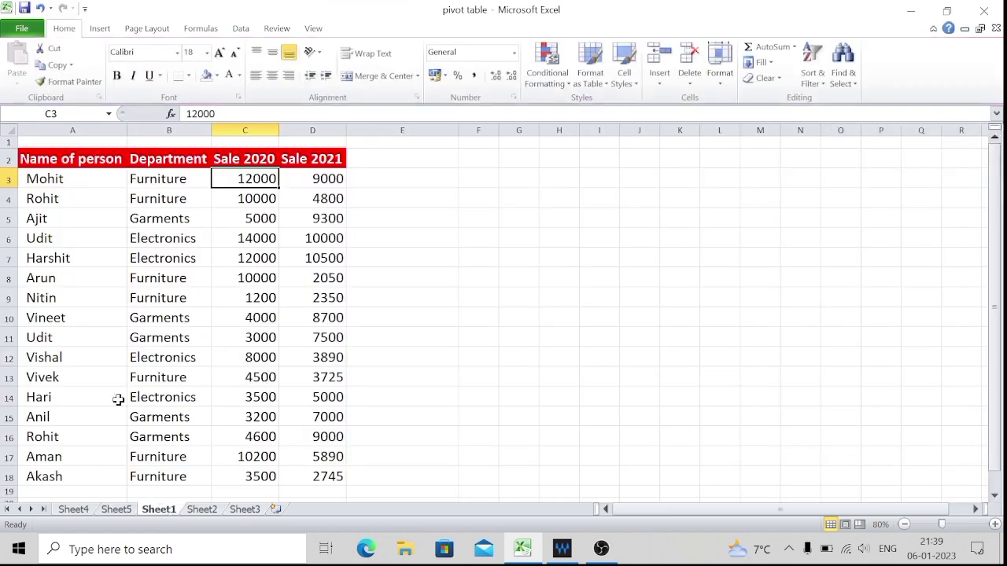
left_click(402, 158)
type("Sale")
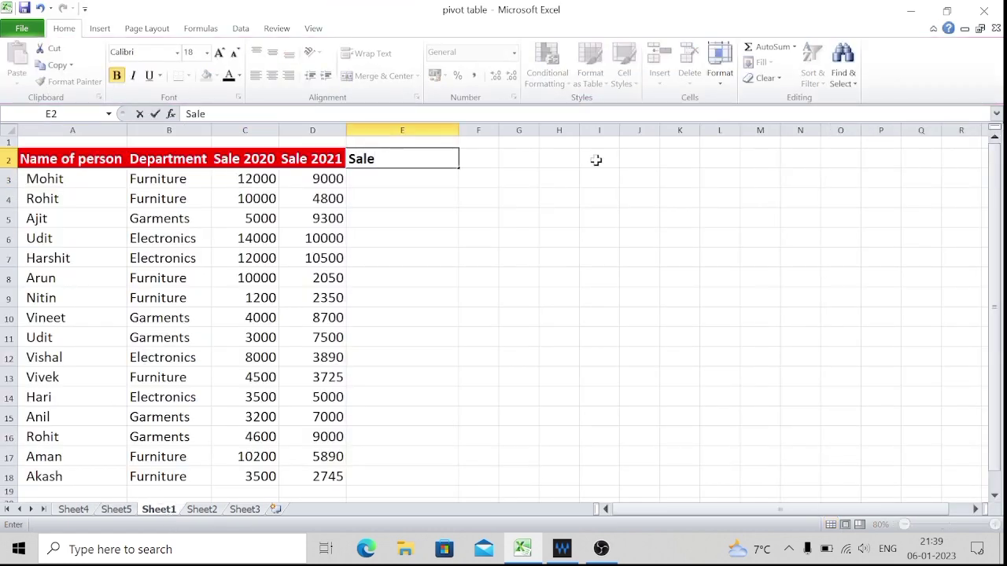
type(" 2020+2021")
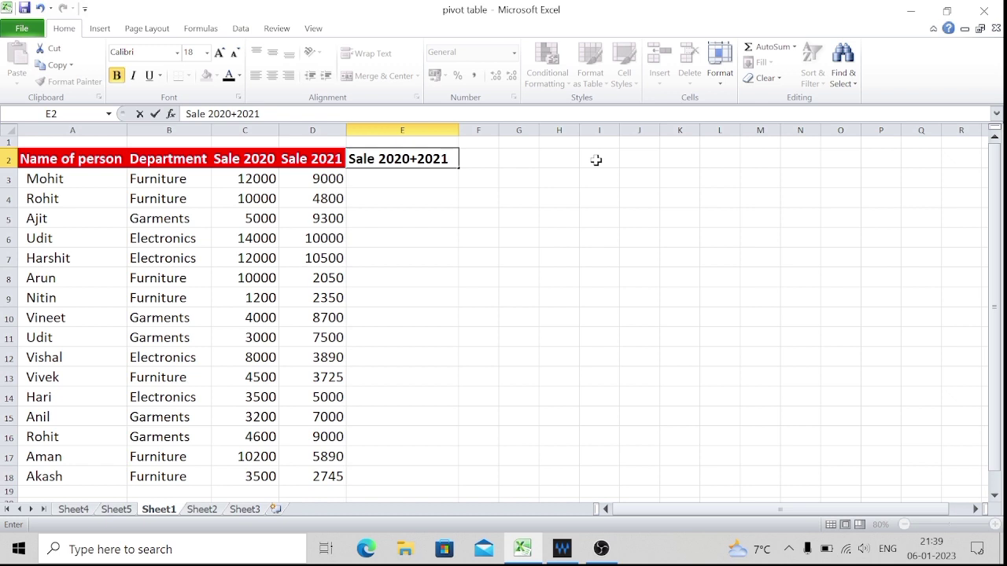
key("Return")
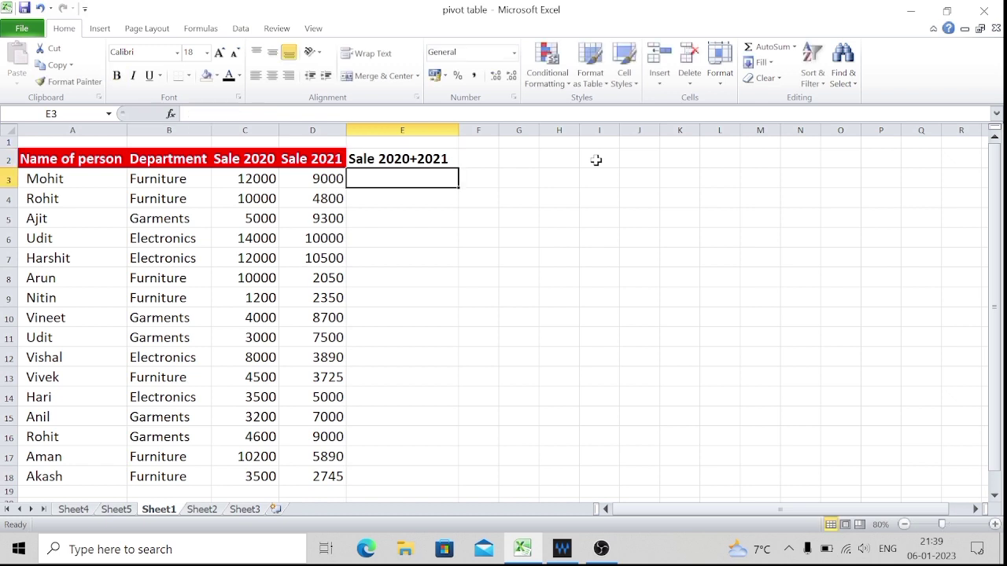
Step: Copy the formatting of the Sale 2021 header onto the header in cell E2 with Format Painter
left_click(309, 156)
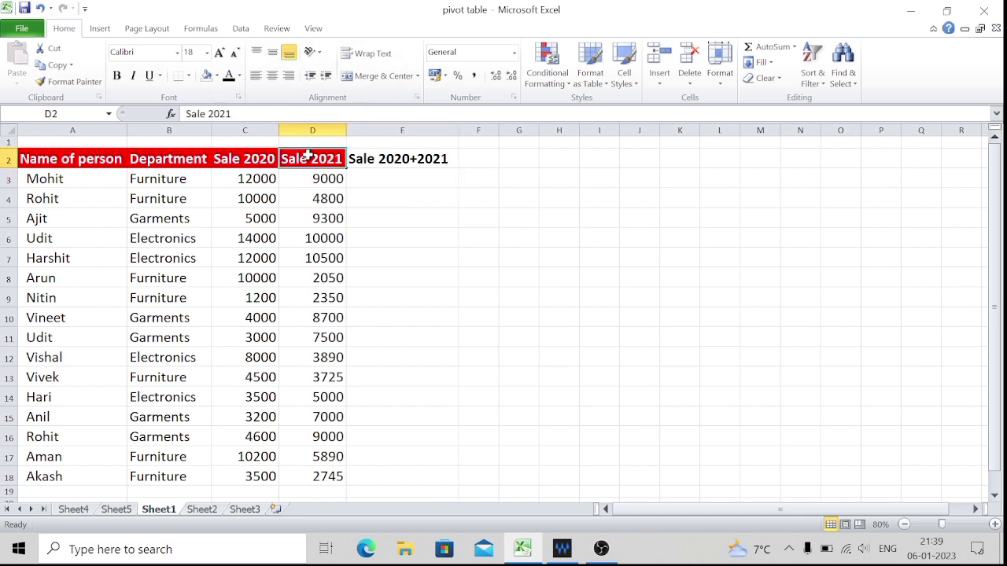
left_click(67, 81)
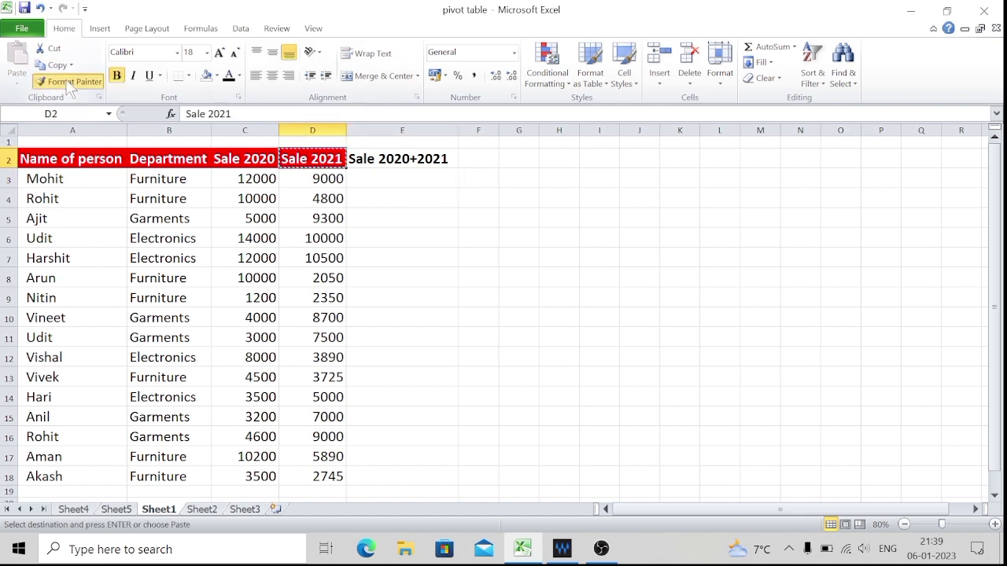
left_click(386, 159)
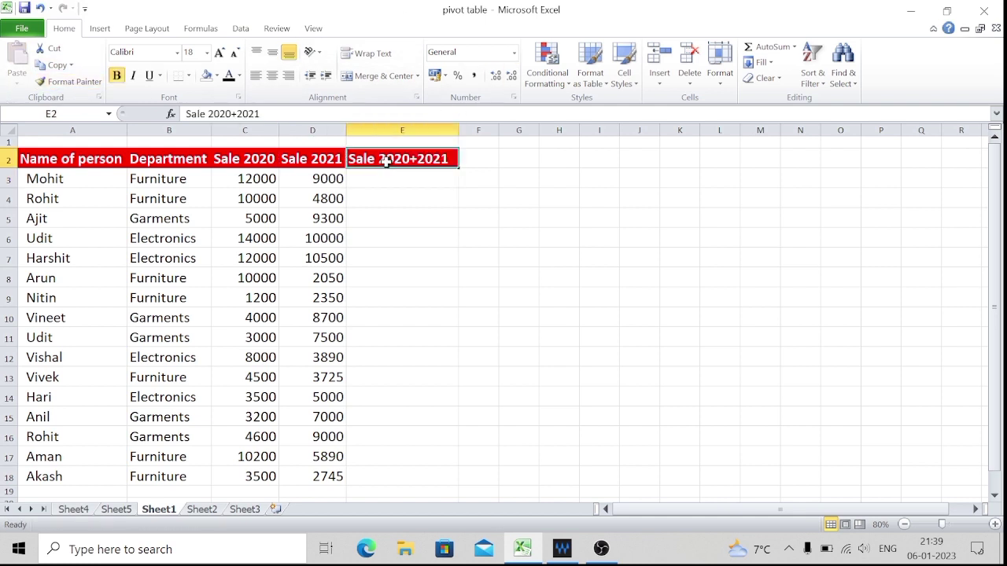
Step: Enter the formula =SUM(C3:D3) in cell E3 to total the first person's 2020 and 2021 sales
left_click(436, 180)
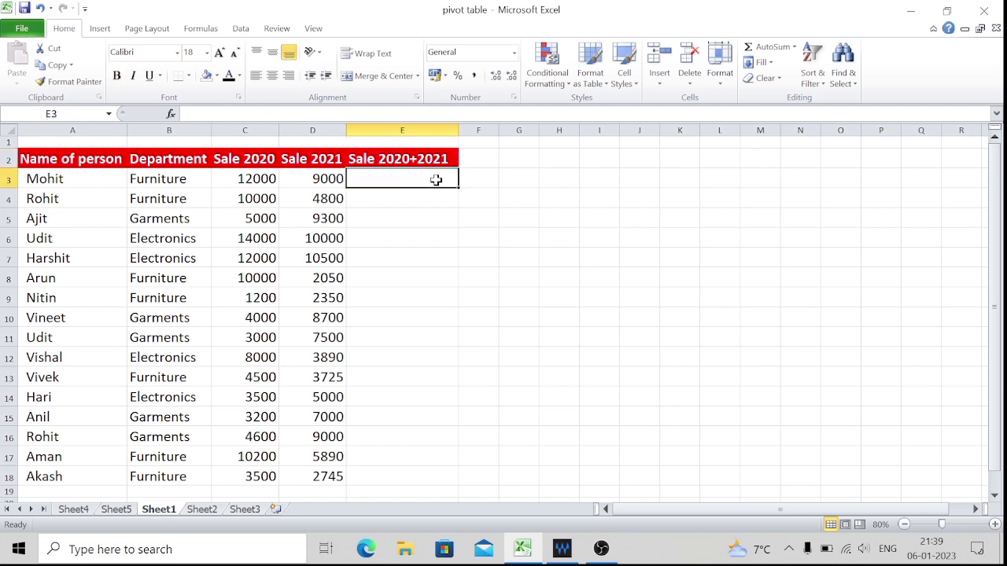
type("=sum")
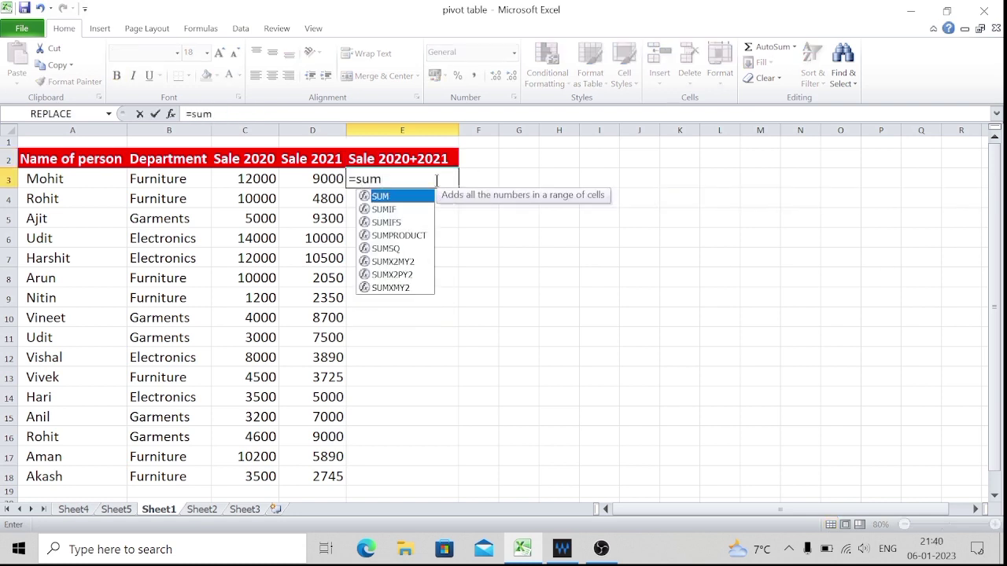
key("Tab")
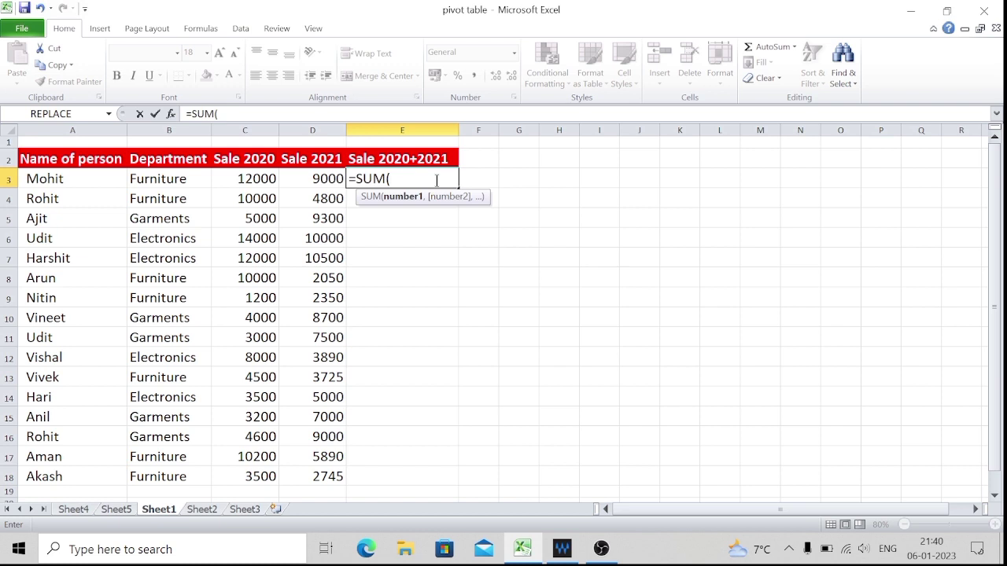
key("Left")
key("Left")
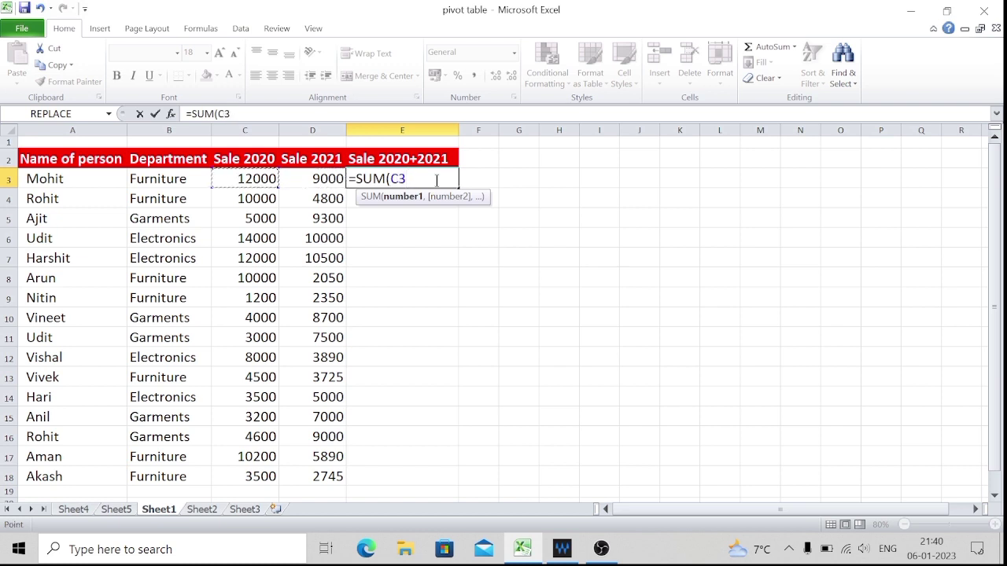
key("F8")
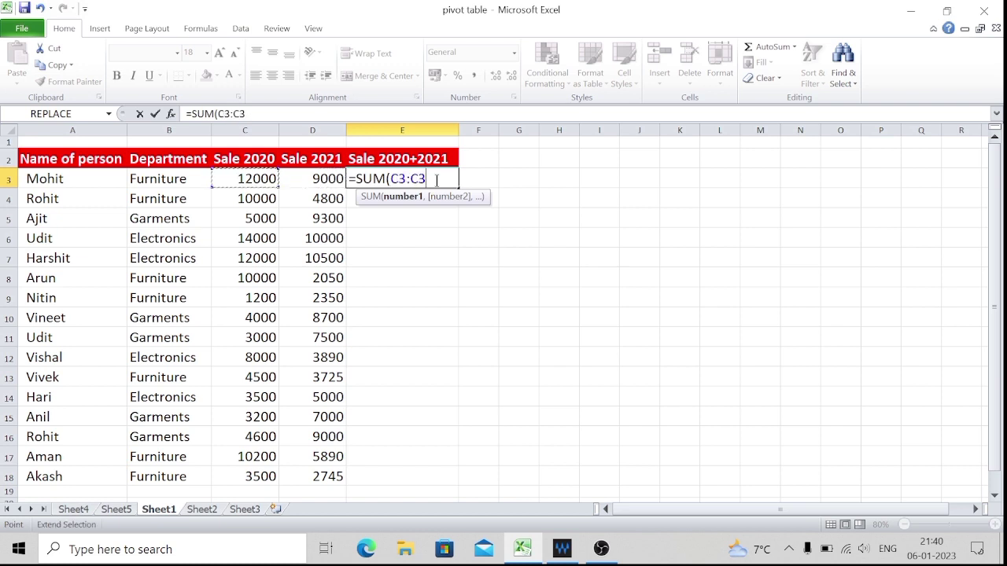
key("Right")
key("Return")
Step: Fill the SUM formula from E3 down through E18 for all remaining people
left_click(436, 179)
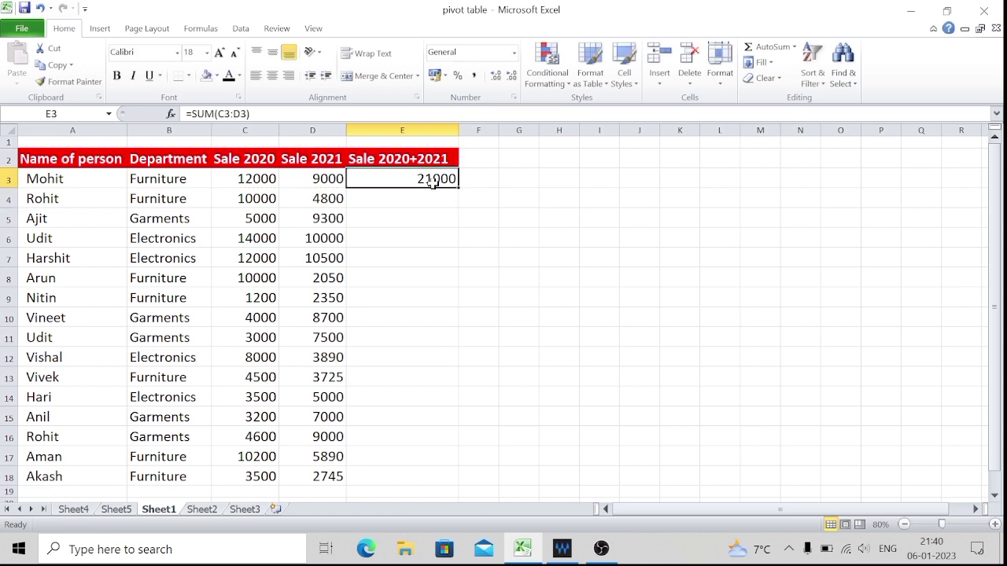
left_click_drag(433, 178, 411, 435)
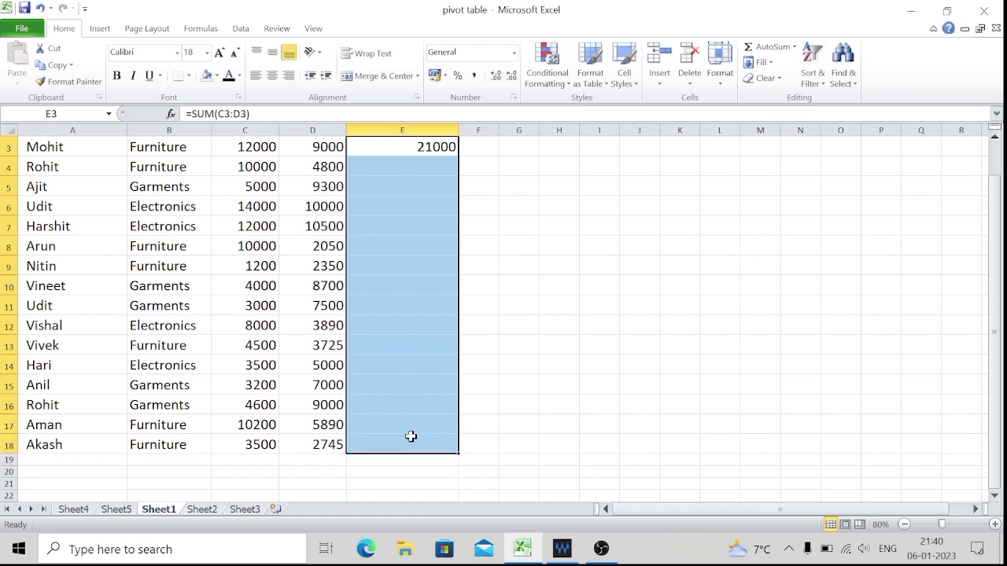
left_click(770, 69)
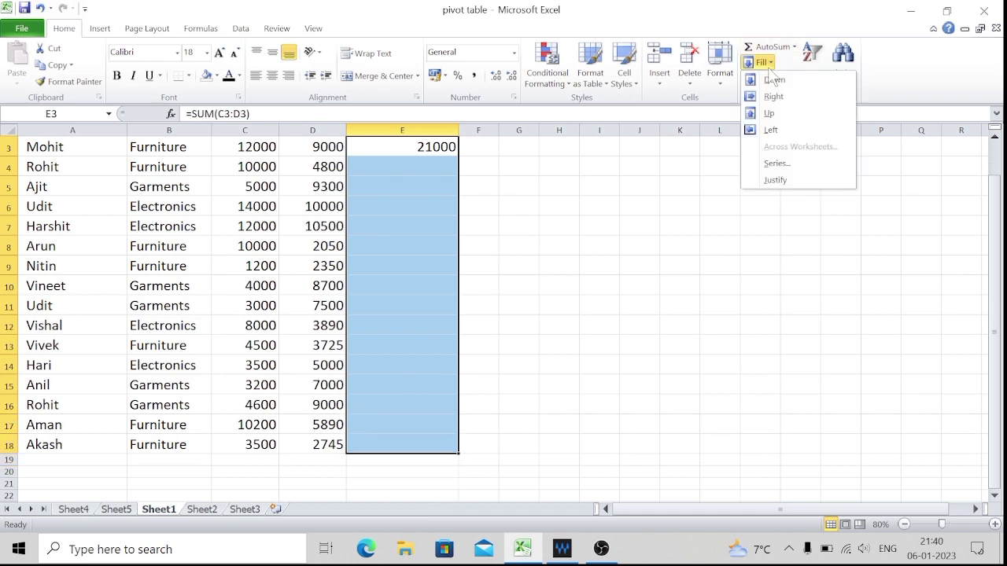
left_click(775, 81)
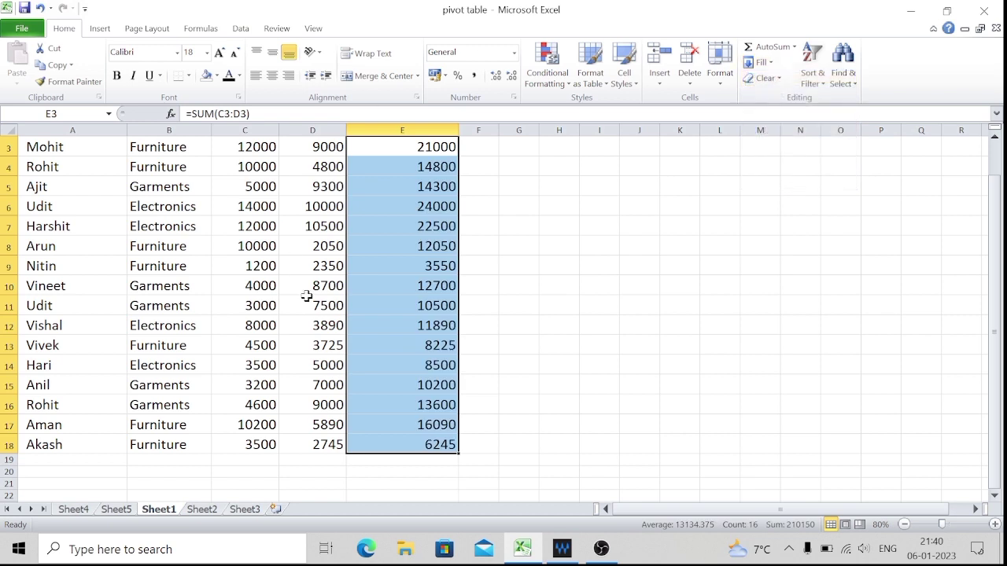
left_click(518, 377)
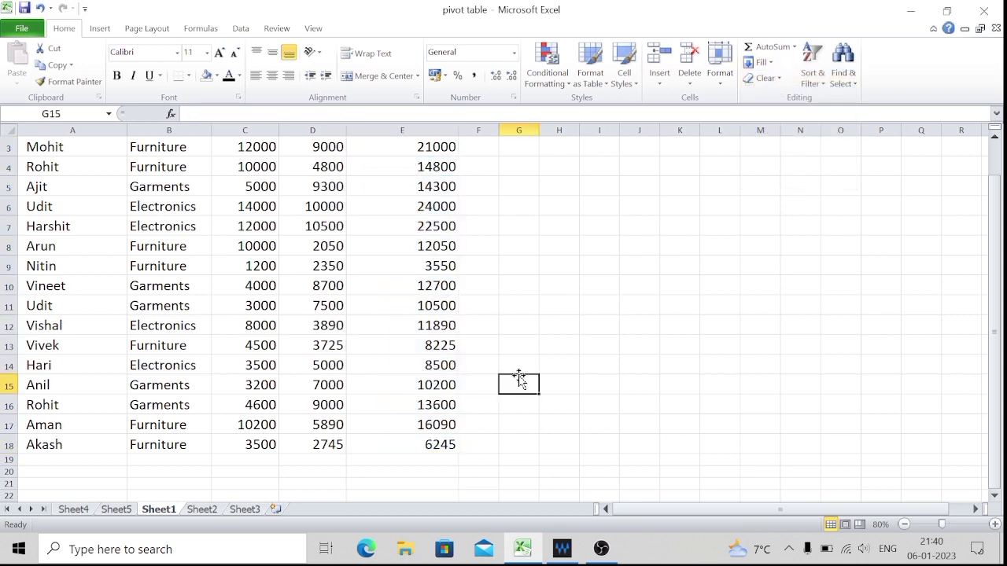
scroll(518, 377, "up", 1)
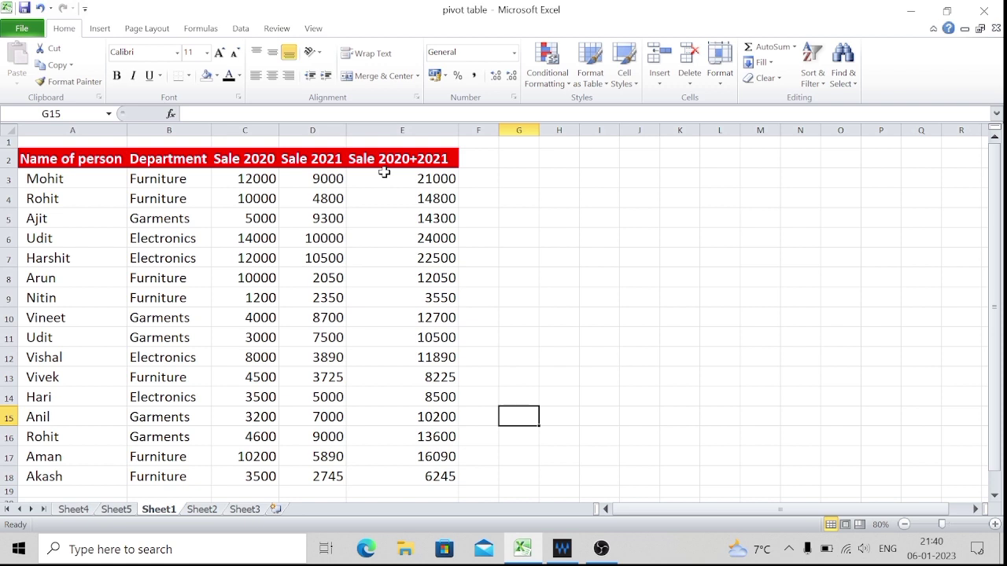
Step: Change the data source of the PivotTable on Sheet5 to the range Sheet1!$A$2:$E$18
left_click(116, 510)
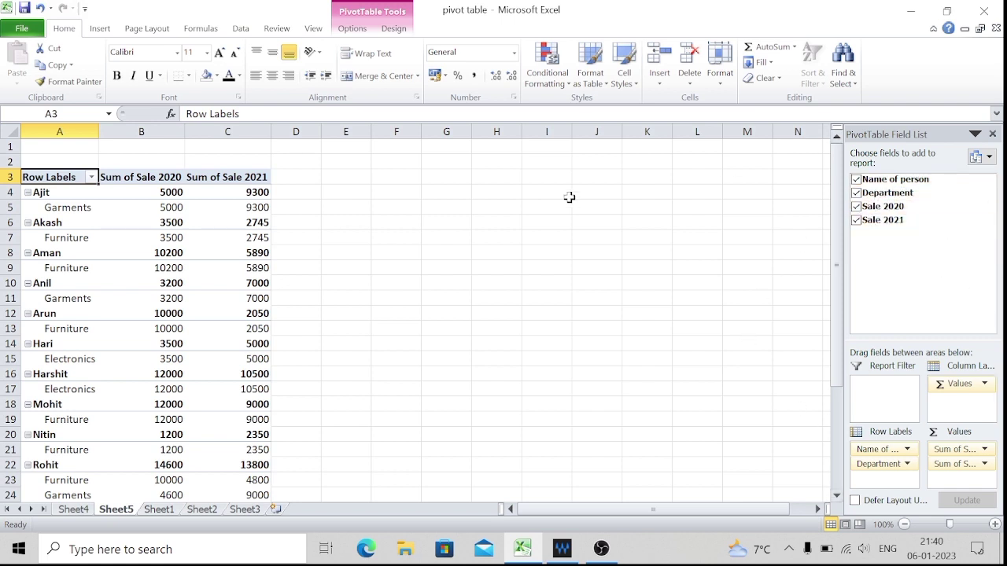
left_click(353, 29)
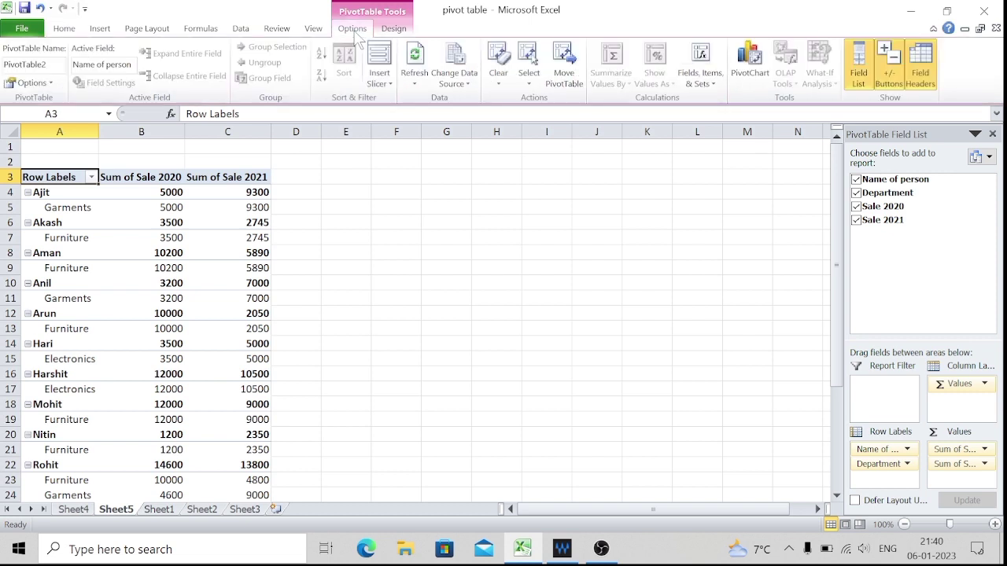
left_click(470, 80)
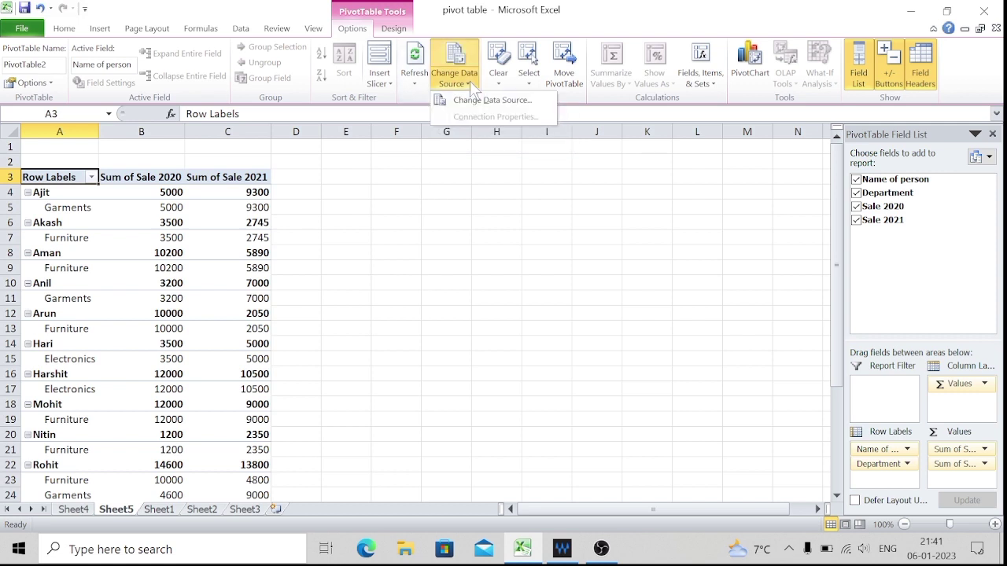
left_click(475, 101)
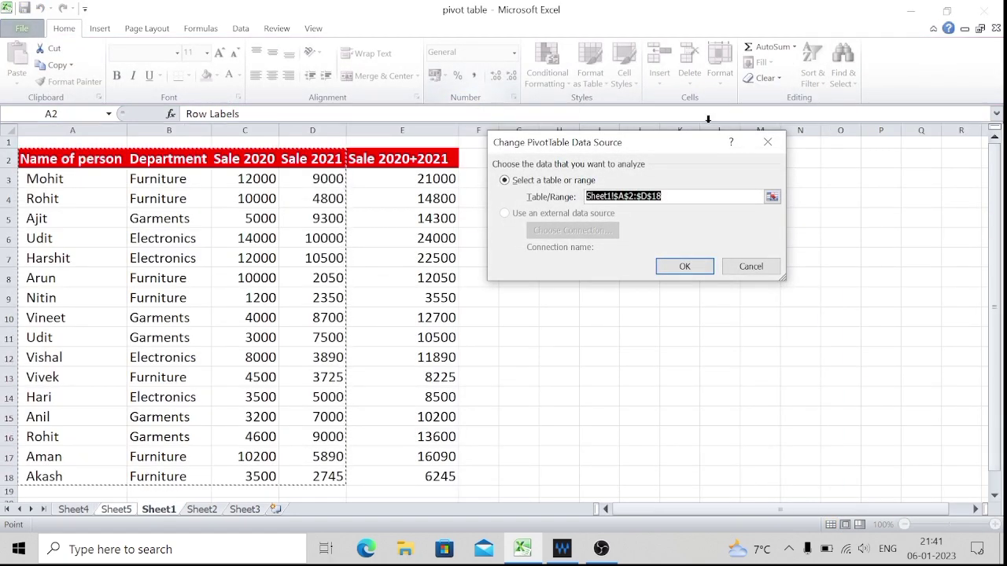
left_click_drag(708, 141, 764, 128)
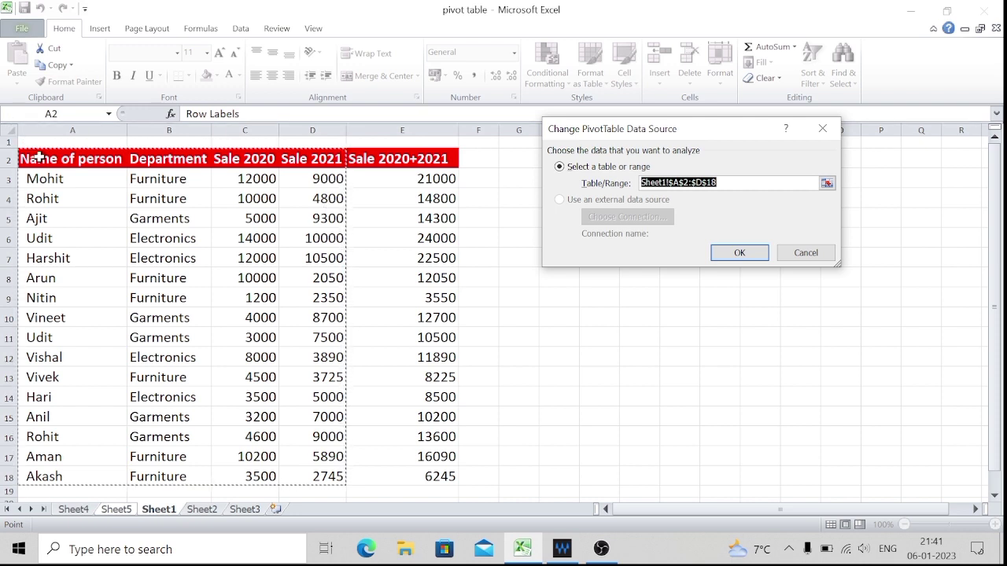
left_click_drag(39, 158, 425, 476)
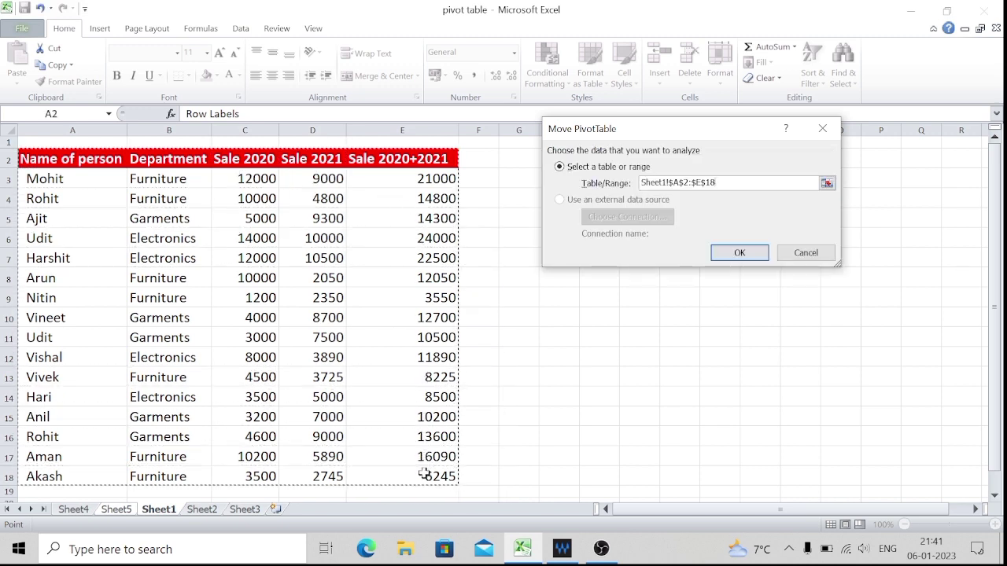
left_click(739, 253)
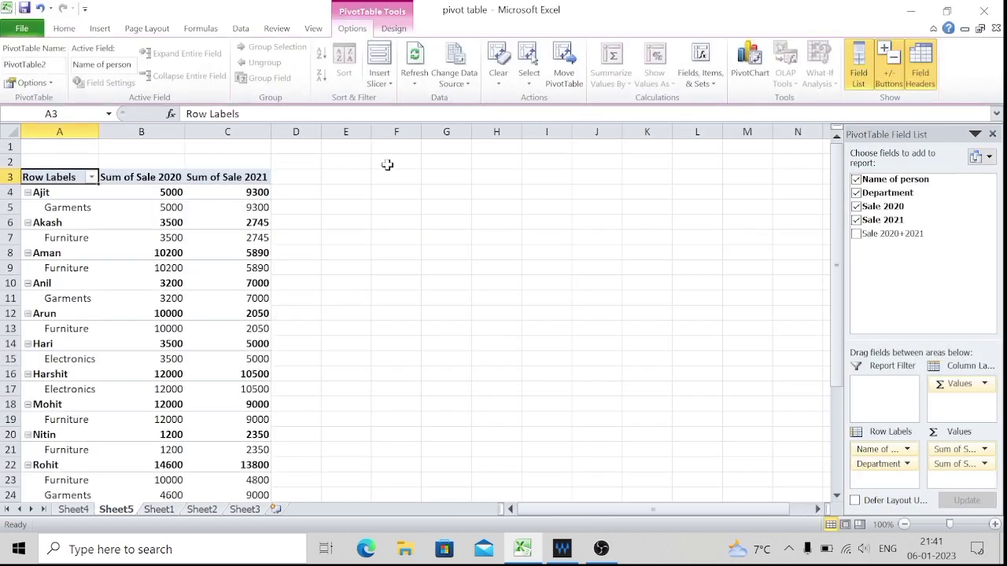
Step: Remove Sale 2021, Sale 2020, Name of person and Department from the PivotTable, leaving an empty report
left_click(863, 220)
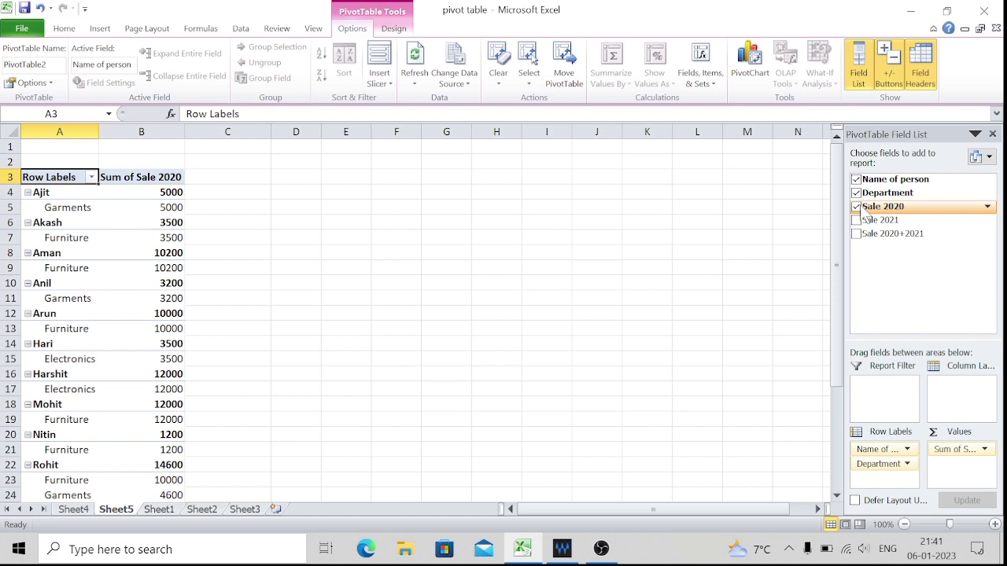
left_click(857, 206)
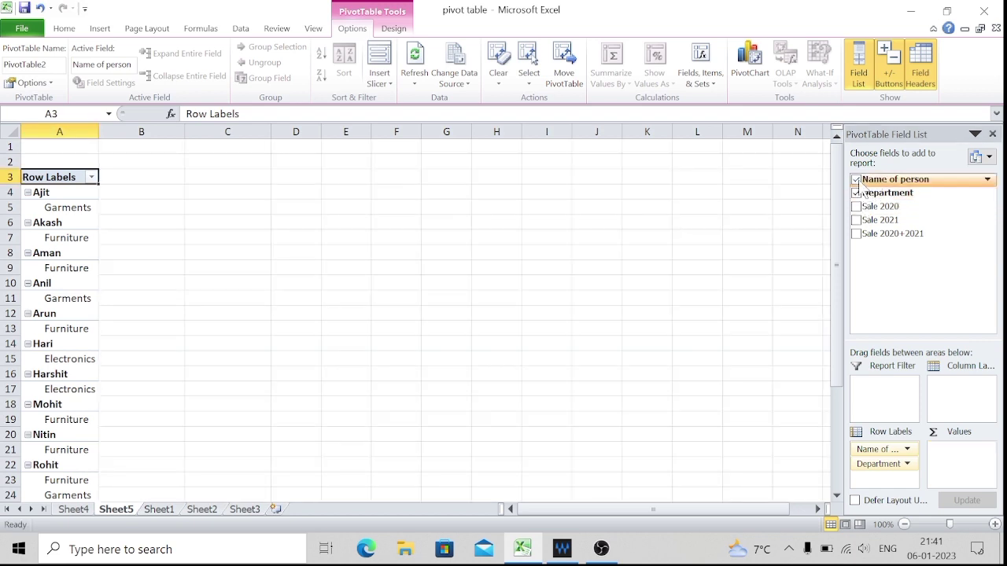
left_click(857, 180)
left_click(857, 192)
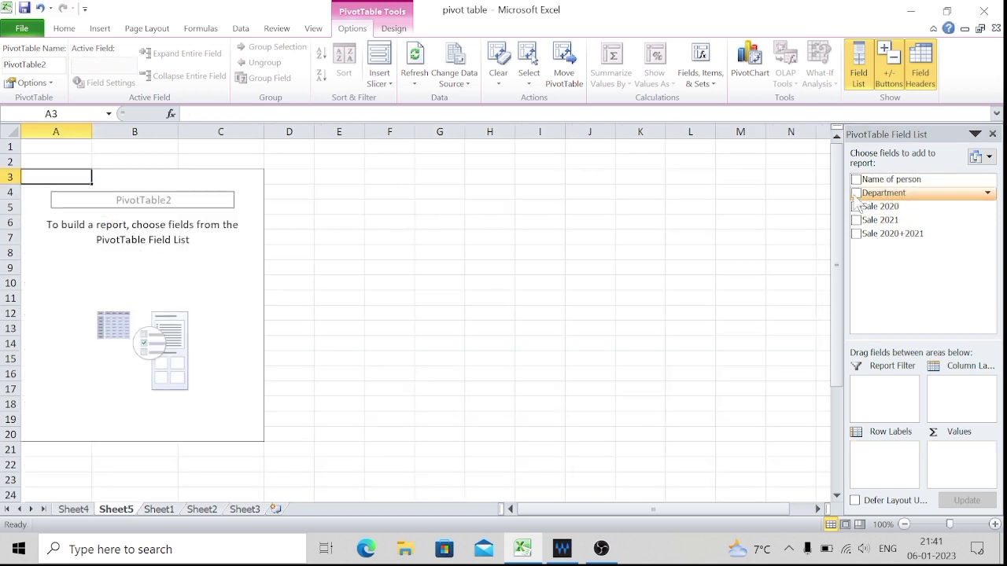
Step: Rebuild the PivotTable with Name of person and Department as row labels and the sum of Sale 2020+2021 as values
left_click(857, 180)
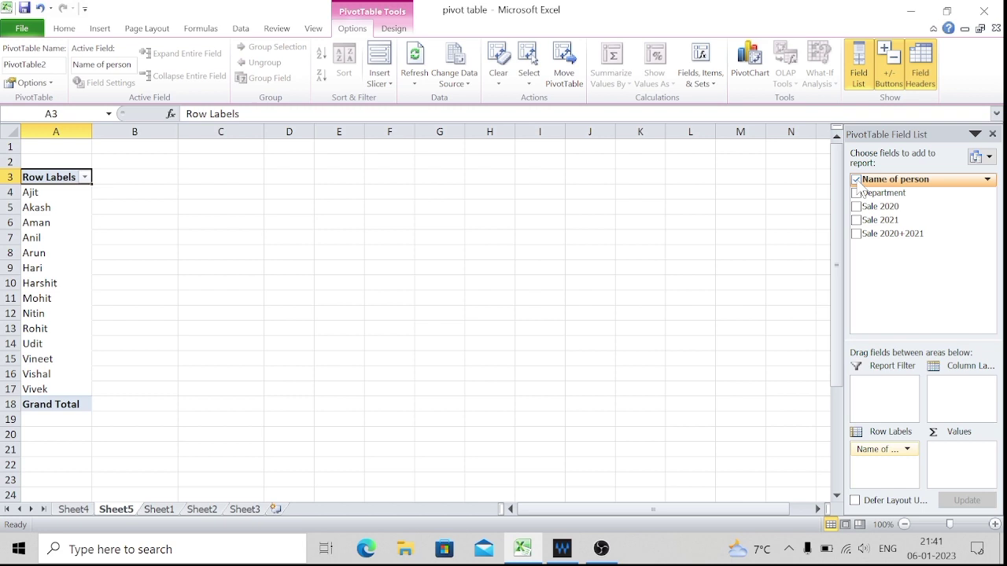
left_click(856, 234)
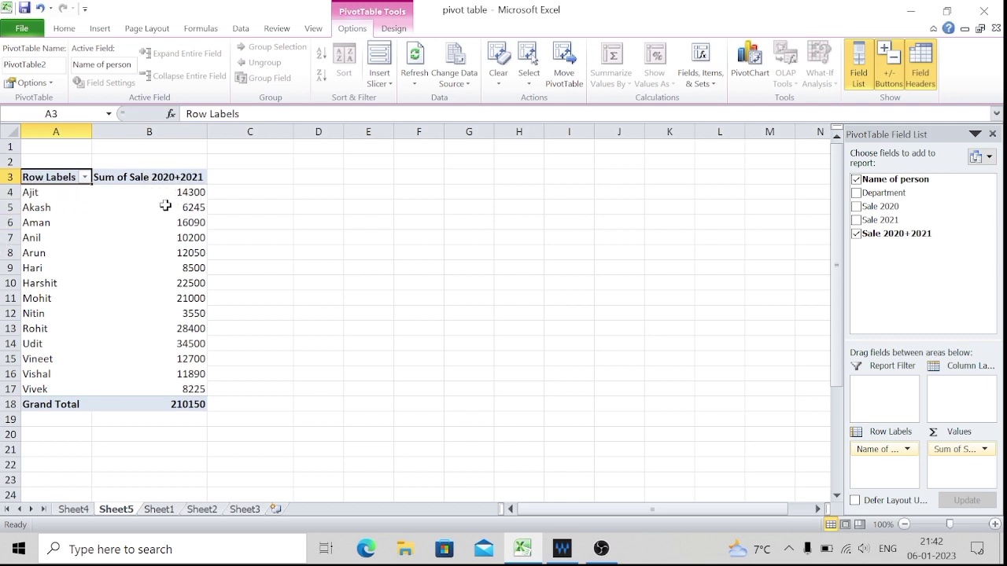
mouse_move(175, 204)
left_click(856, 194)
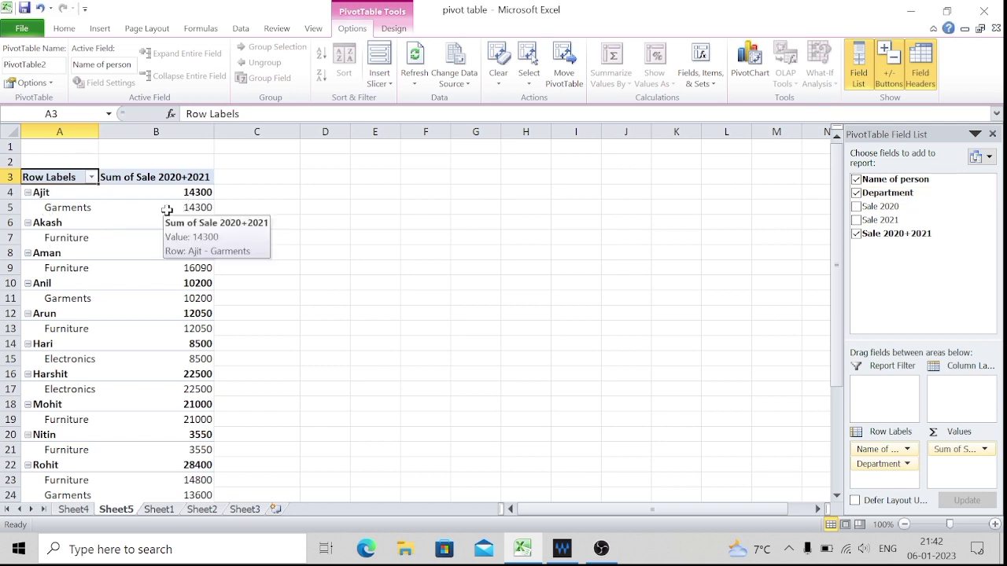
Step: Remove the Department field from the PivotTable on Sheet5, keeping Name of person and the sum of Sale 2020+2021
scroll(91, 306, "down", 2)
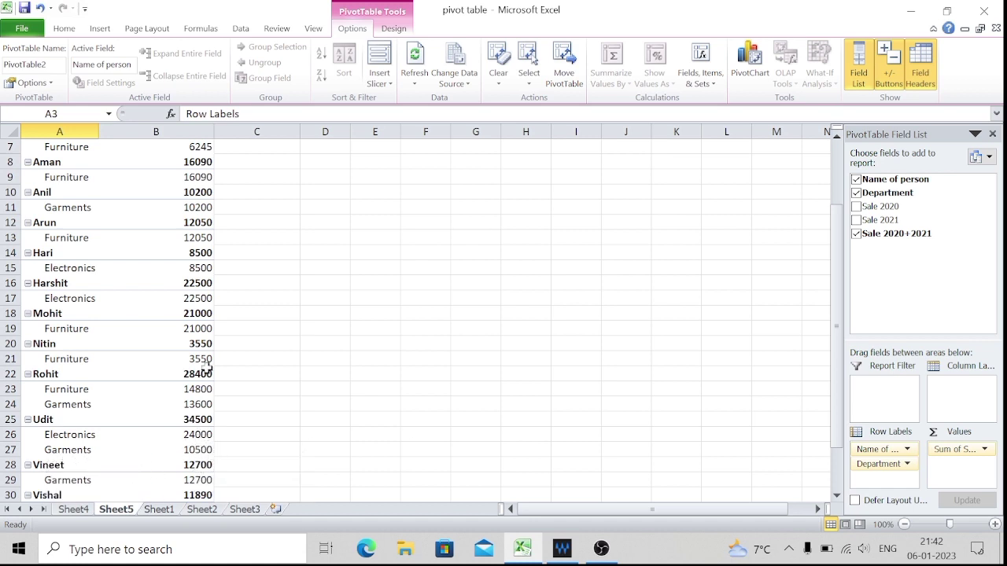
scroll(208, 366, "up", 2)
mouse_move(207, 368)
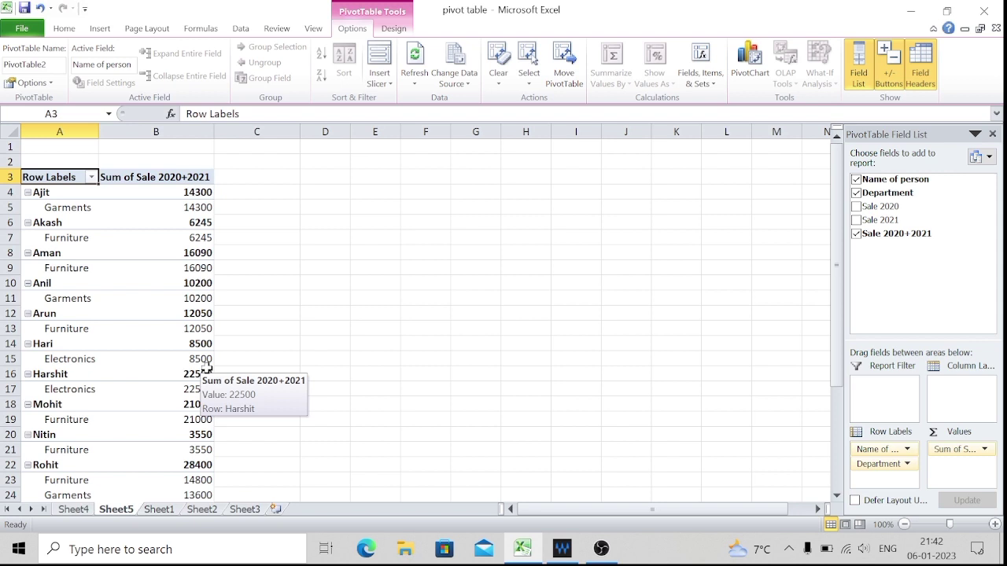
left_click(860, 196)
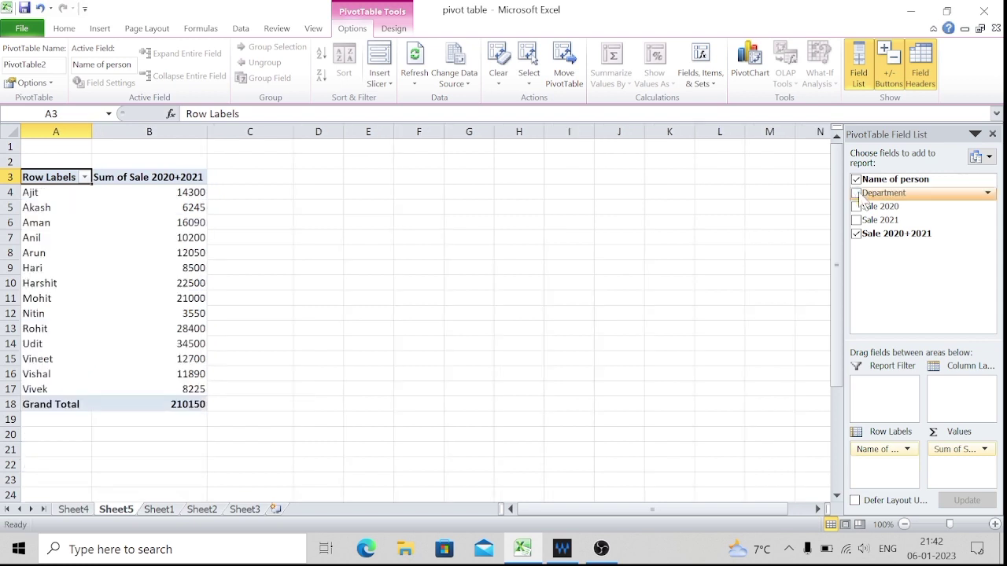
left_click(326, 368)
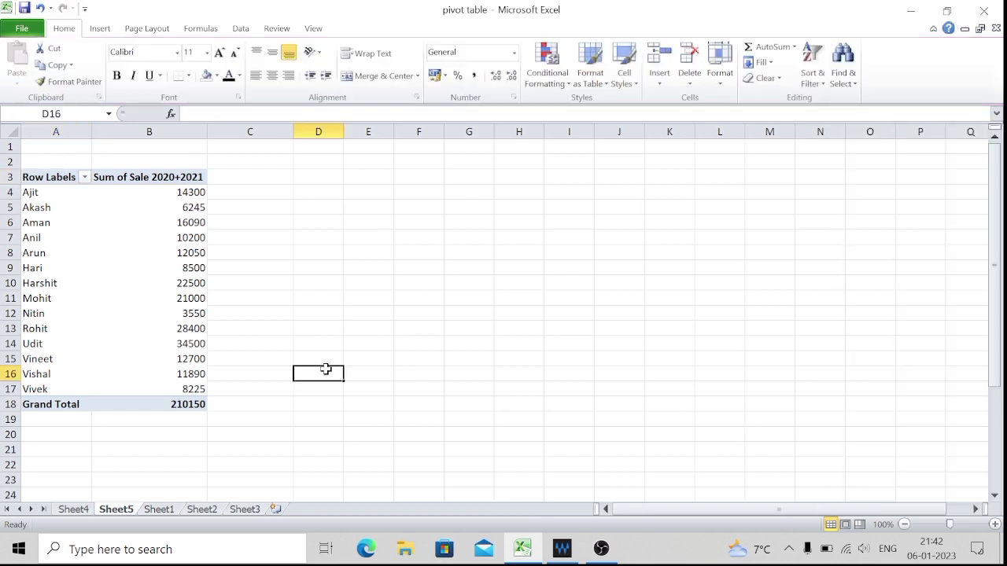
Step: Insert a slicer for the Name of person field and place it beside the PivotTable, over columns F to H
left_click(124, 265)
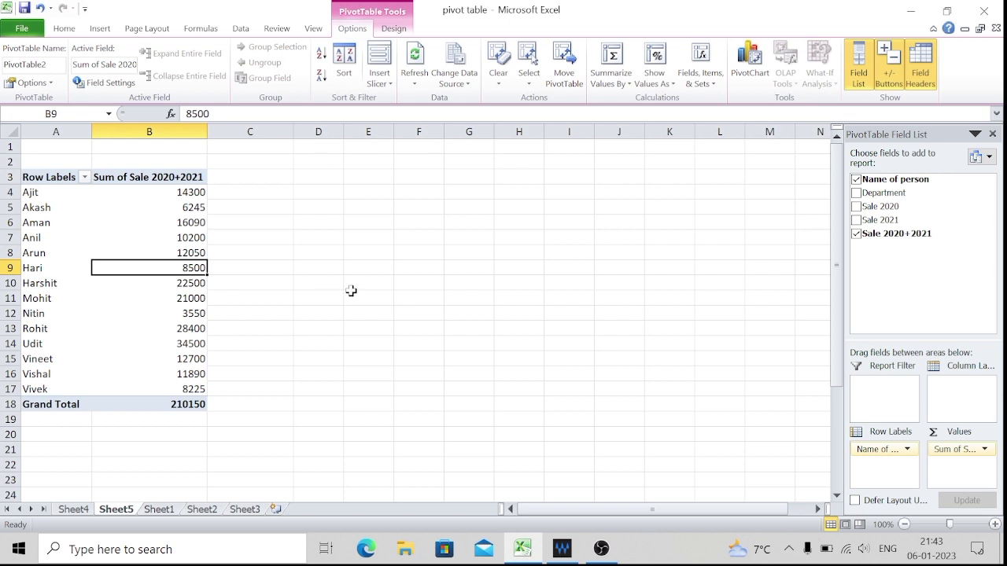
left_click(379, 79)
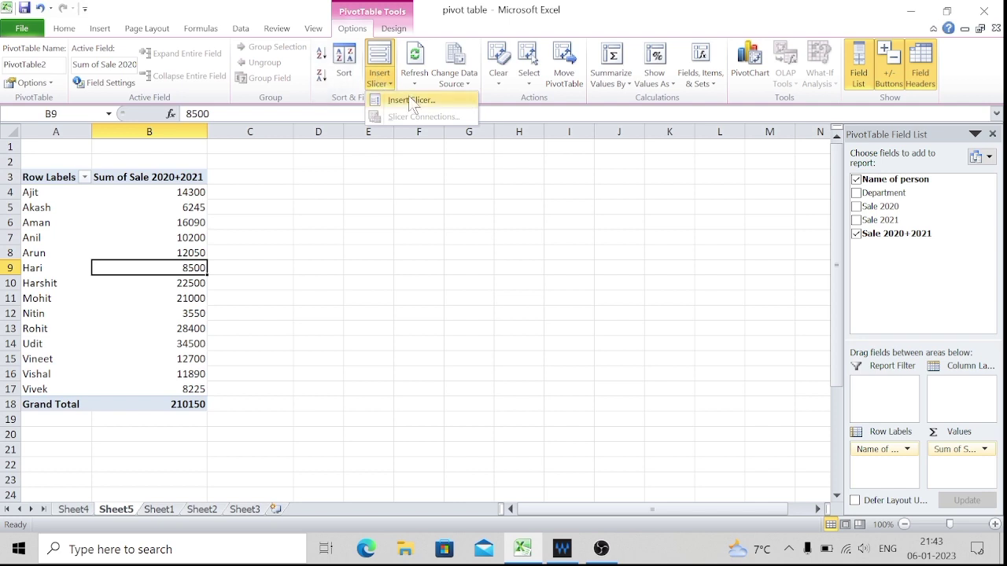
left_click(410, 99)
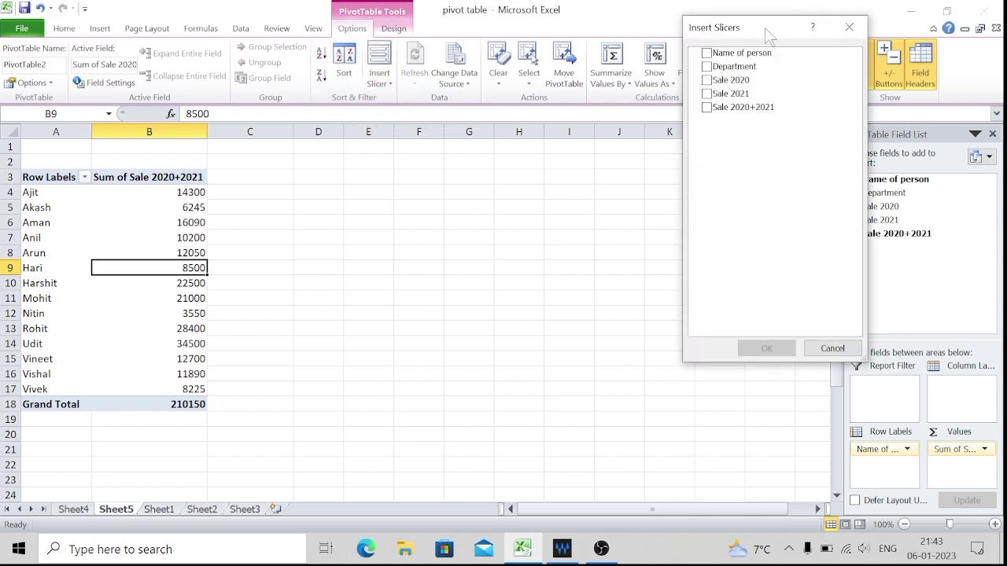
left_click_drag(765, 28, 506, 137)
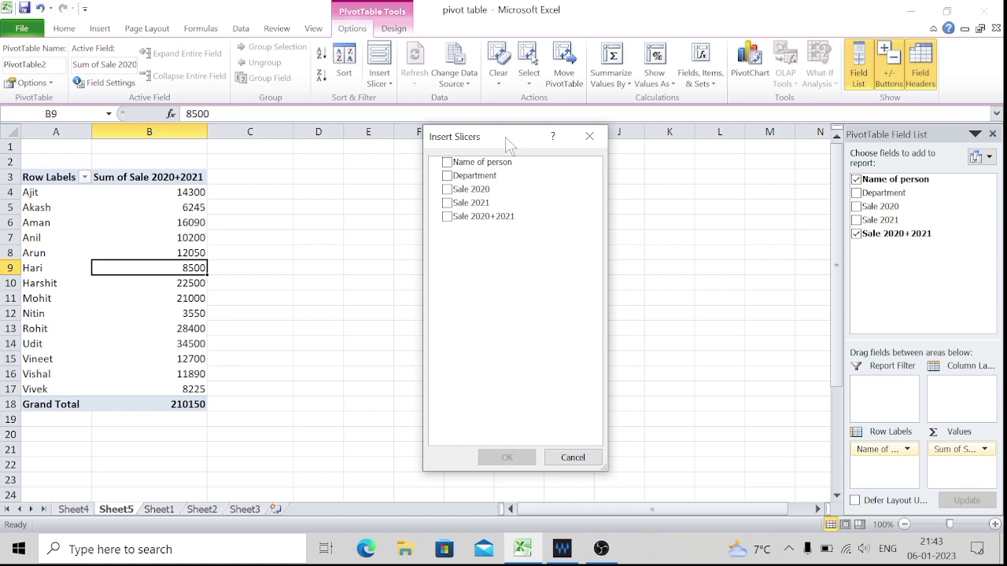
left_click(454, 171)
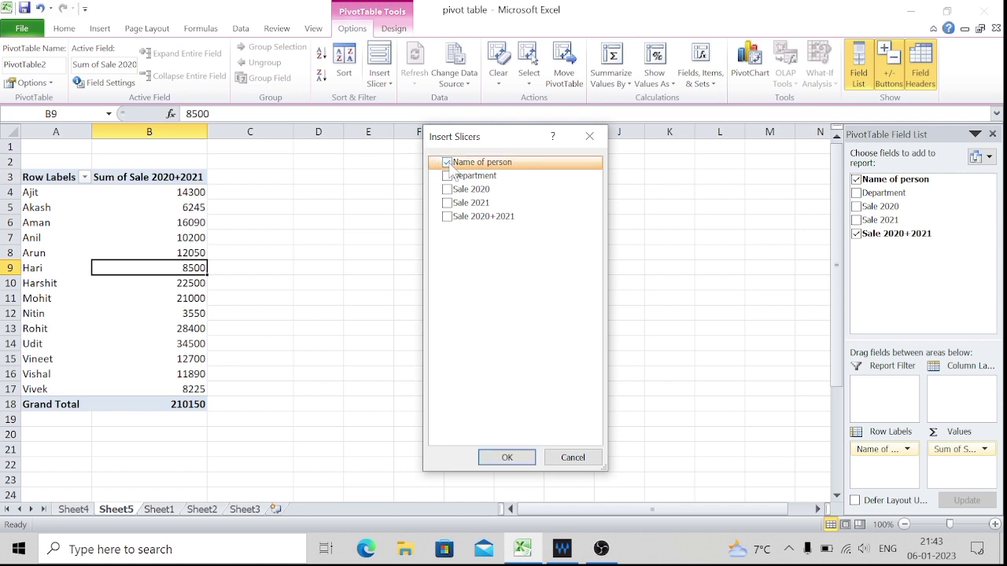
left_click(506, 455)
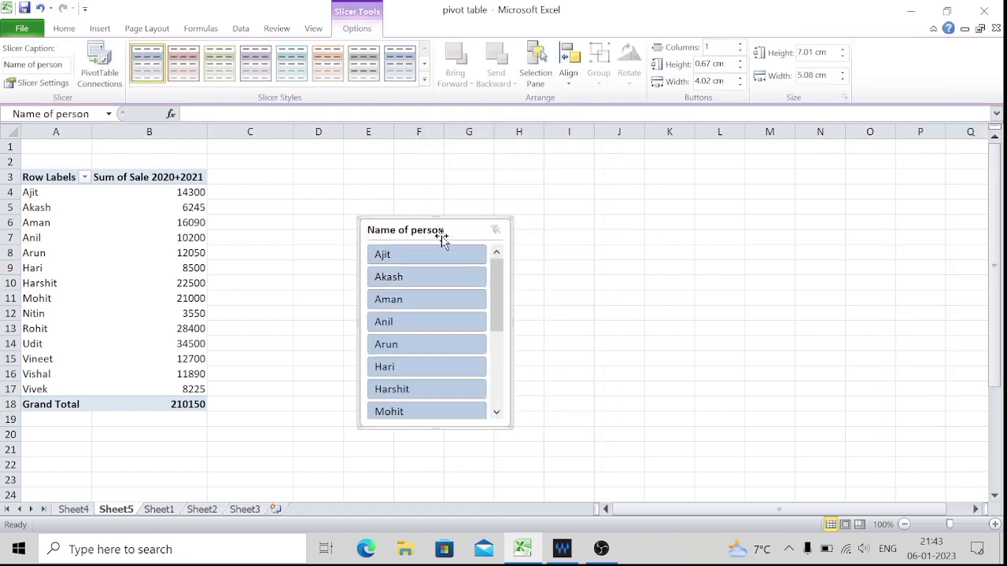
left_click_drag(448, 231, 497, 193)
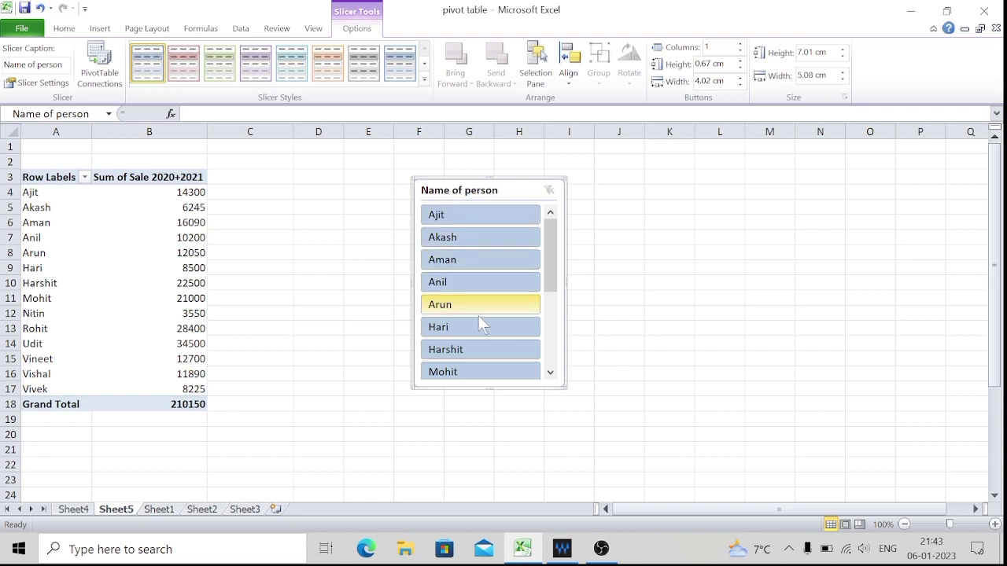
Step: Filter the PivotTable to one person at a time with the Name of person slicer, trying several people from the list
left_click(475, 215)
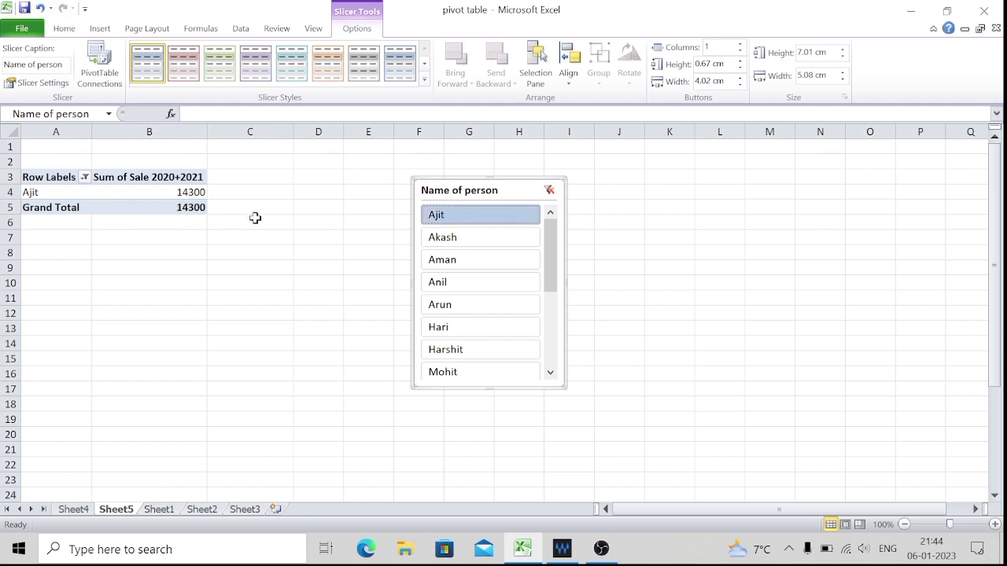
left_click(456, 241)
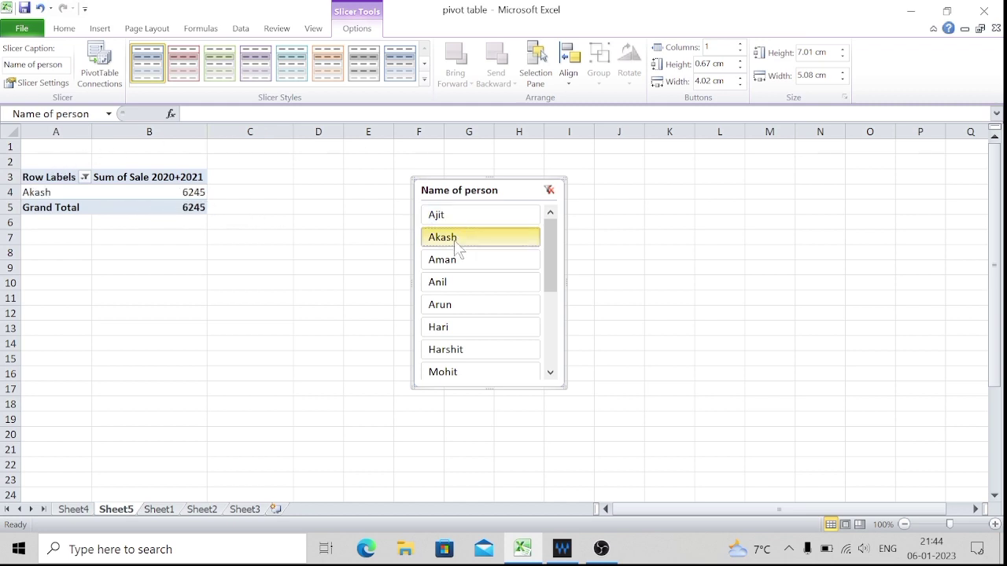
left_click(468, 266)
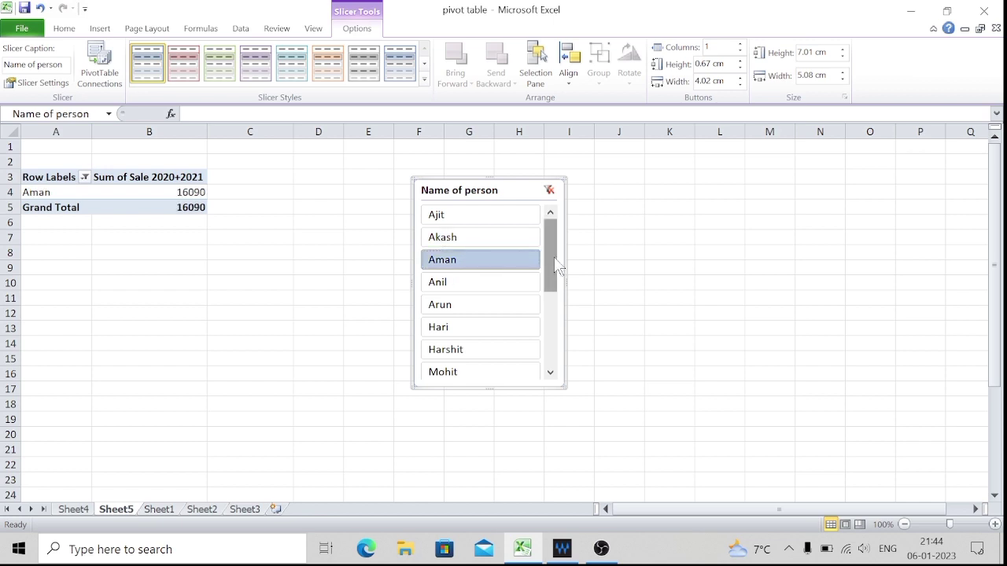
left_click_drag(554, 256, 545, 312)
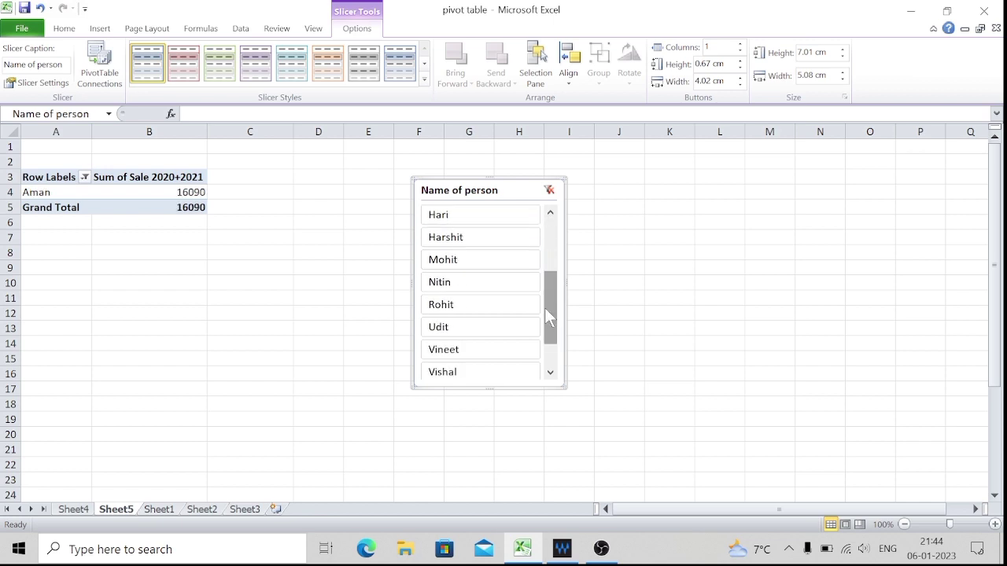
left_click(491, 284)
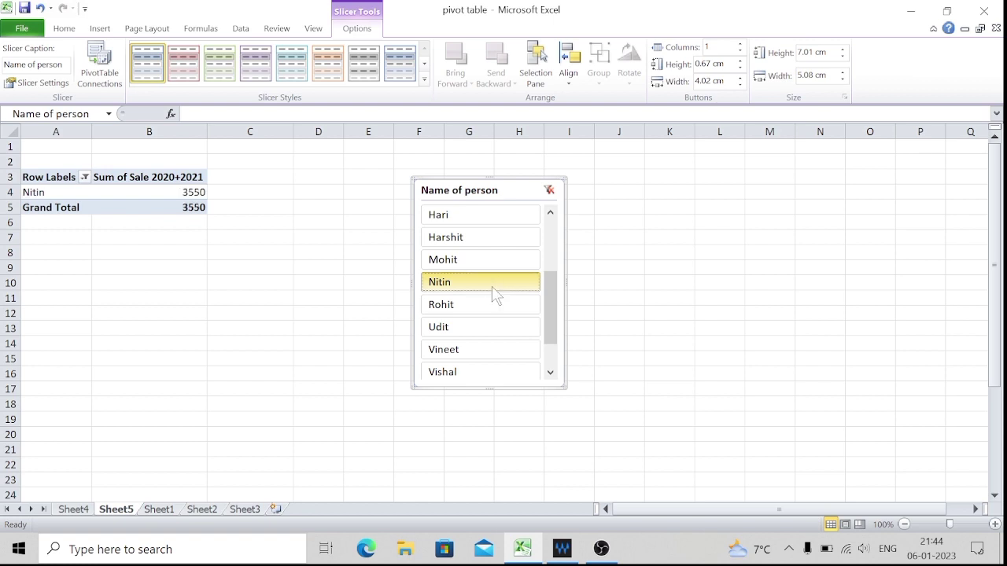
left_click(480, 238)
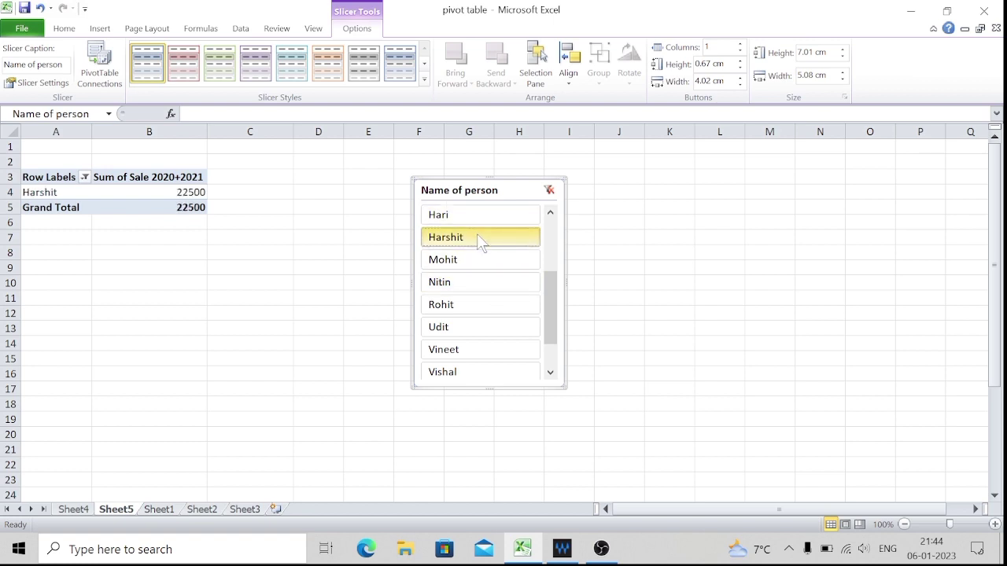
left_click(498, 309)
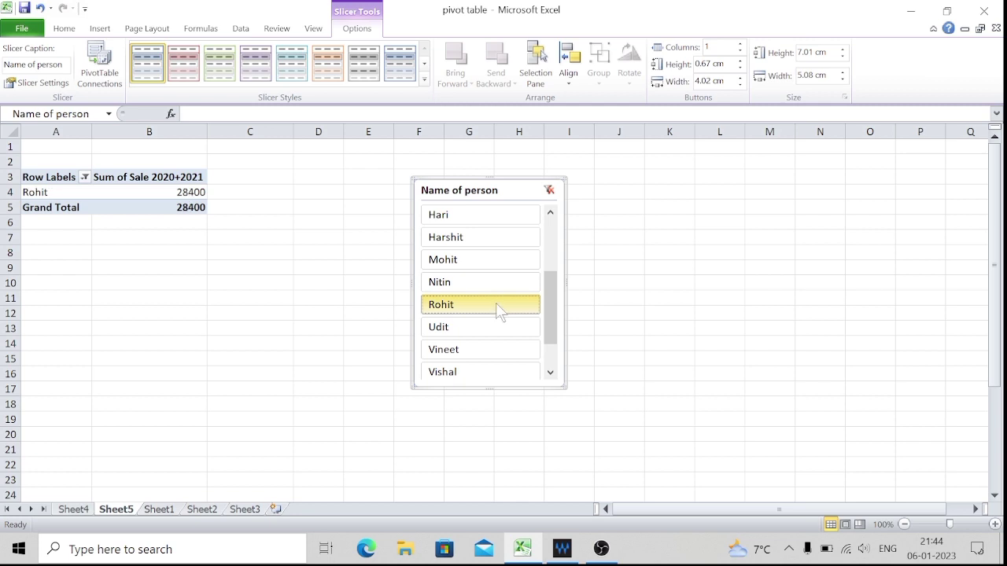
left_click(475, 327)
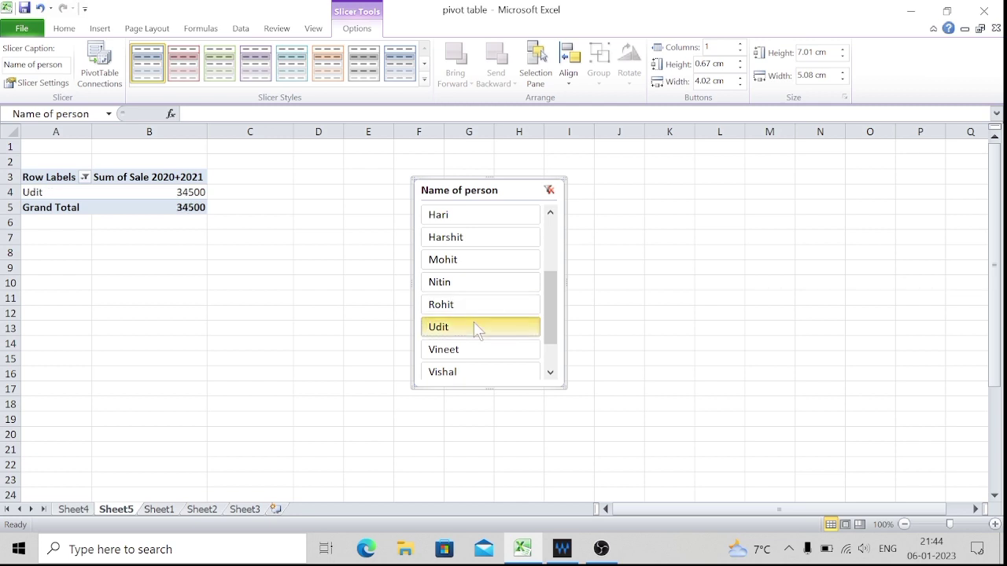
left_click(463, 347)
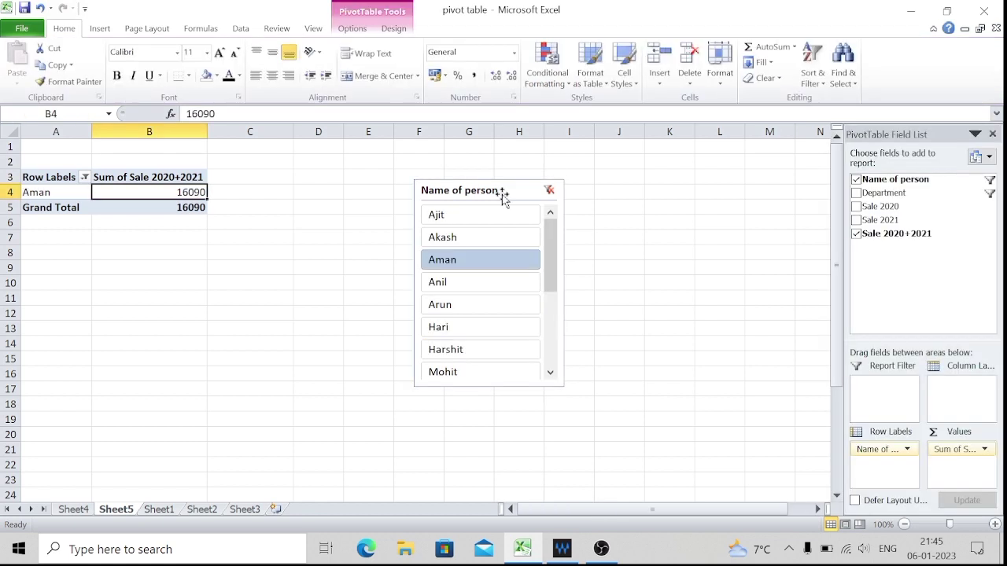
Step: Delete the Name of person slicer and select all people in the Row Labels filter of the PivotTable
left_click(504, 198)
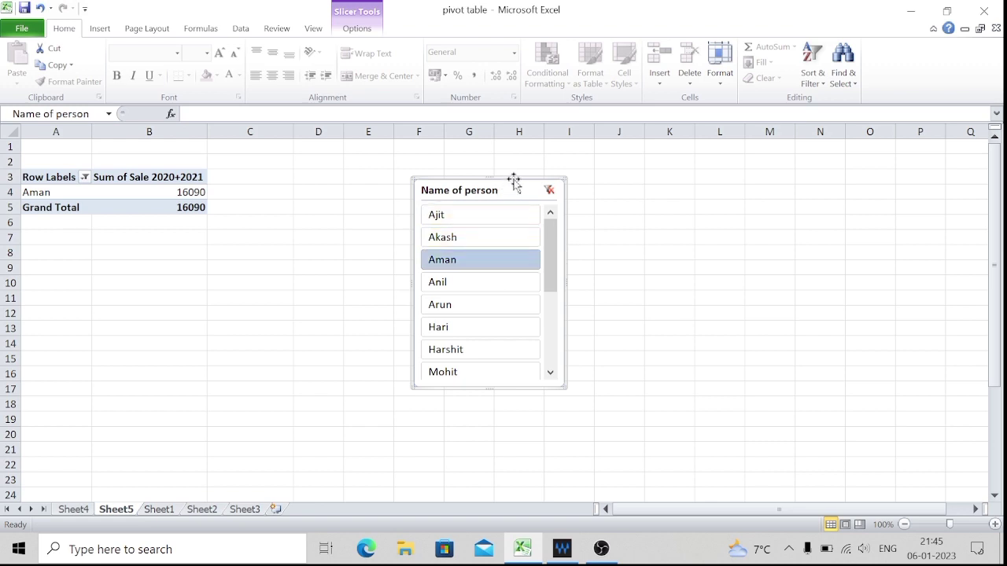
key("Delete")
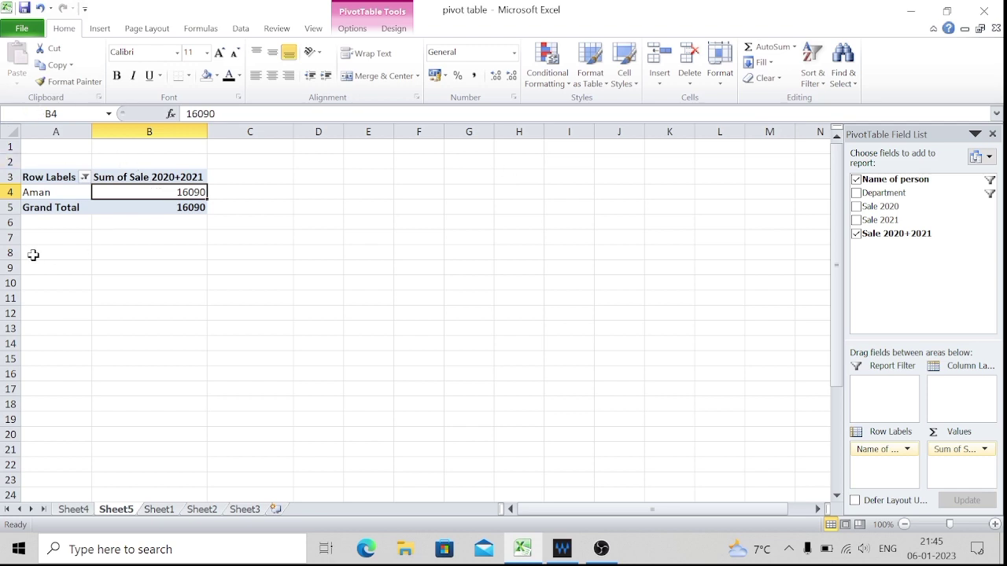
left_click(84, 177)
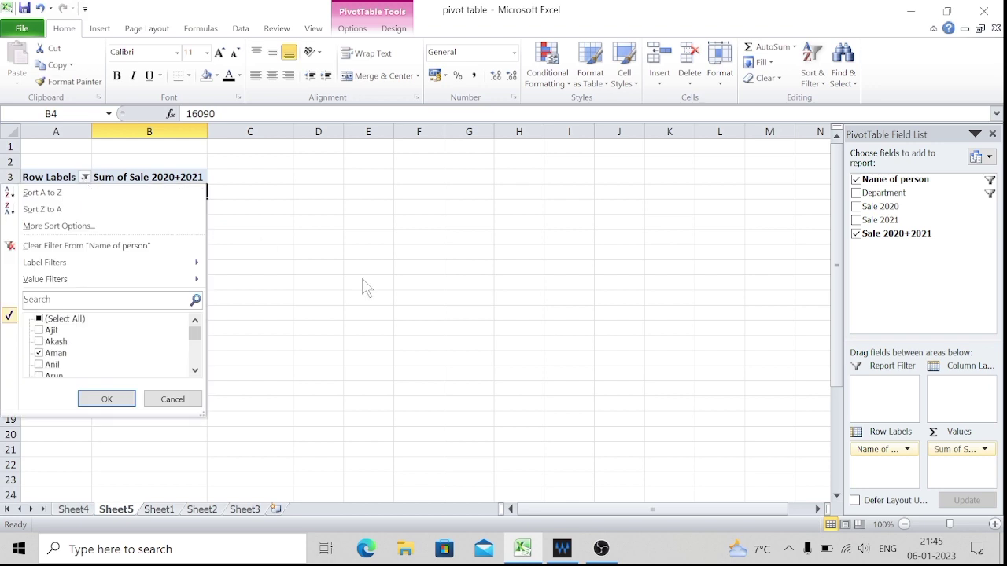
key("Return")
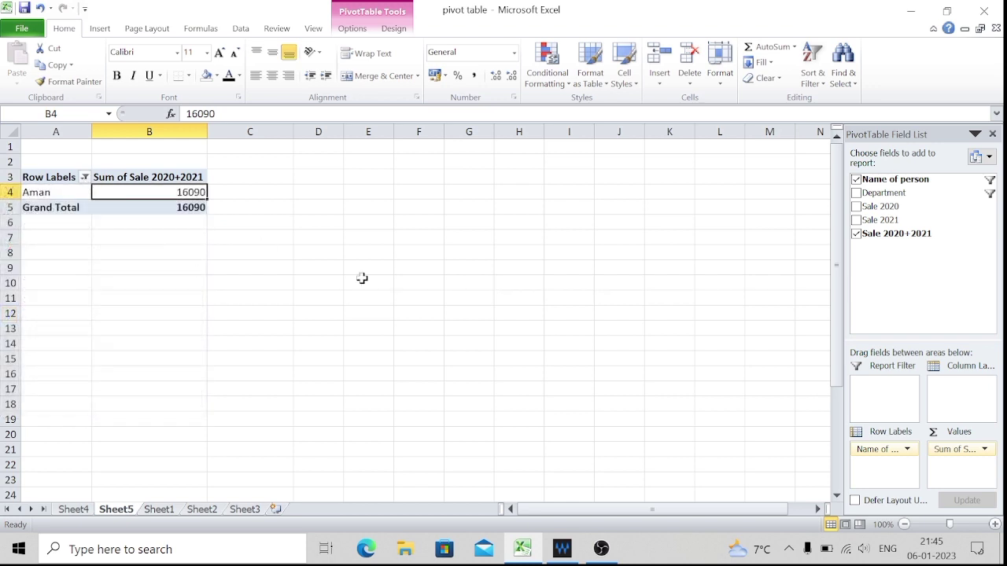
left_click(84, 177)
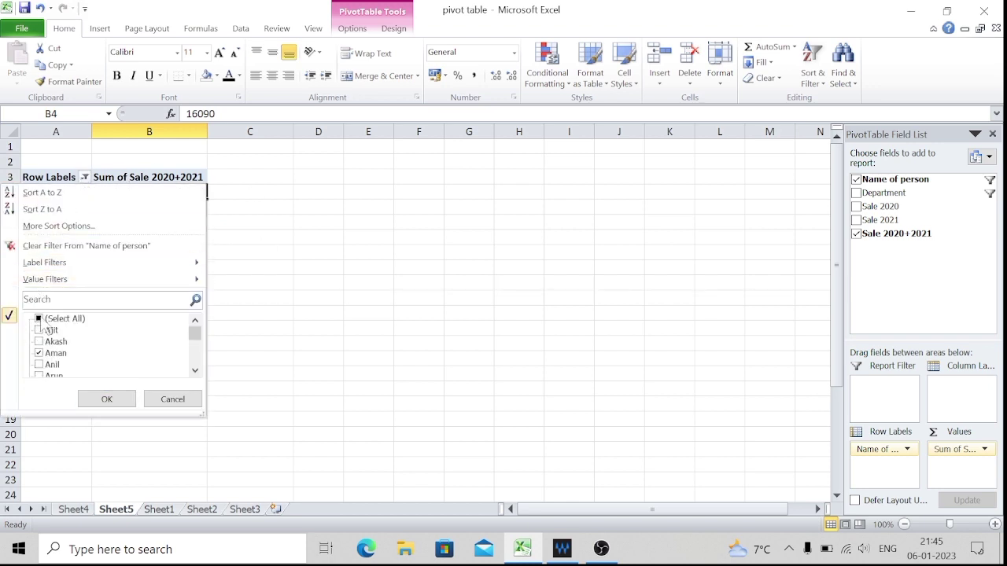
left_click(38, 319)
left_click(107, 399)
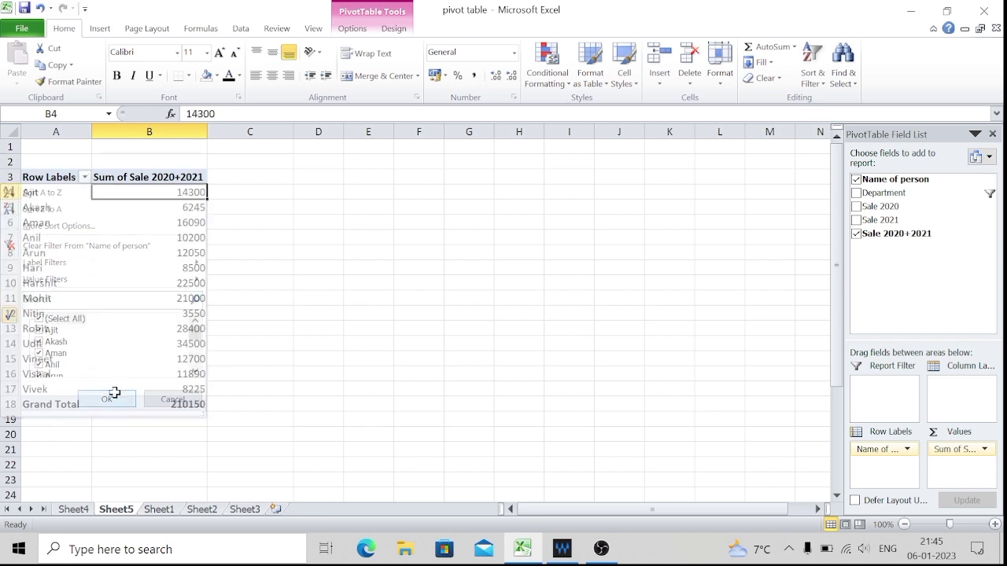